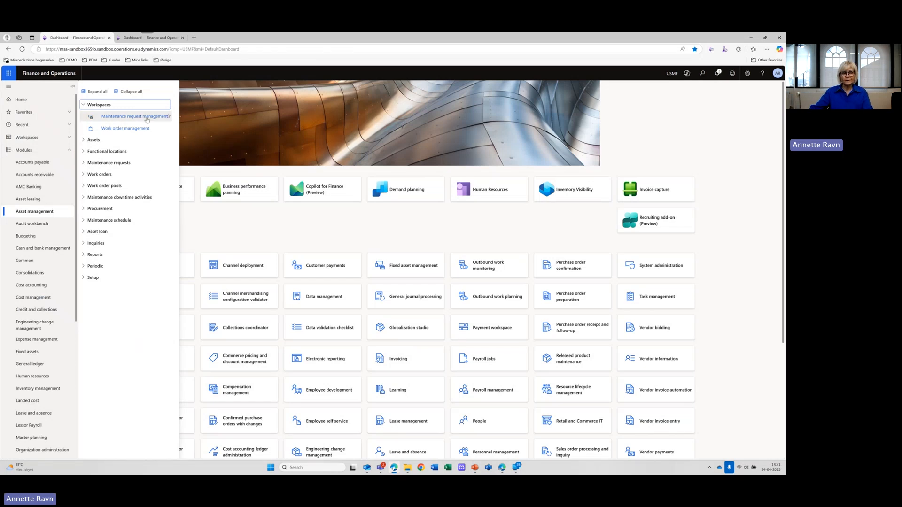
Step: Open the Maintenance request management workspace and review the lists of active maintenance requests and requests without a work order
{"action": "left_click", "coordinate": [147, 120]}
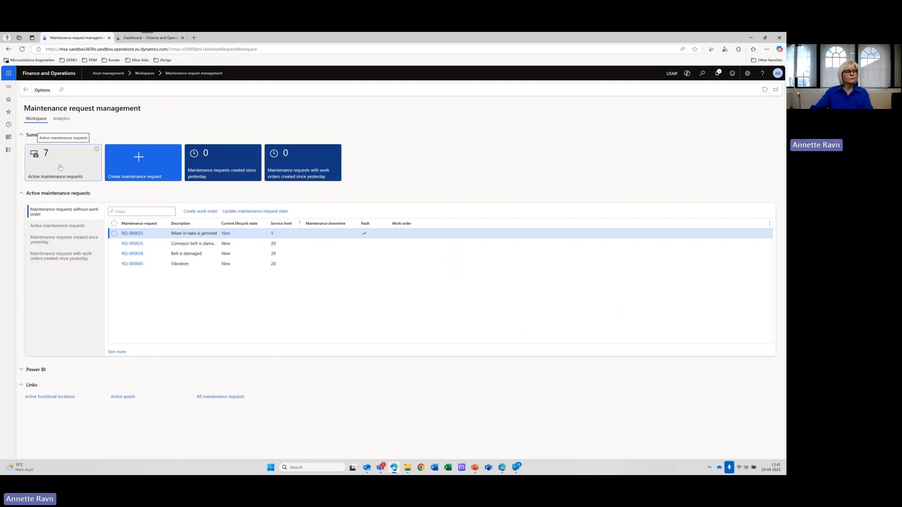
{"action": "left_click", "coordinate": [60, 168]}
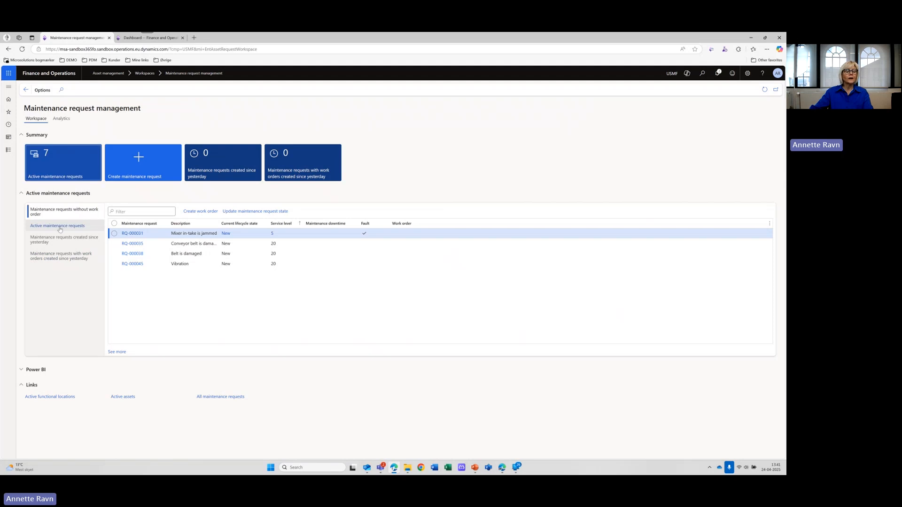
{"action": "left_click", "coordinate": [44, 230]}
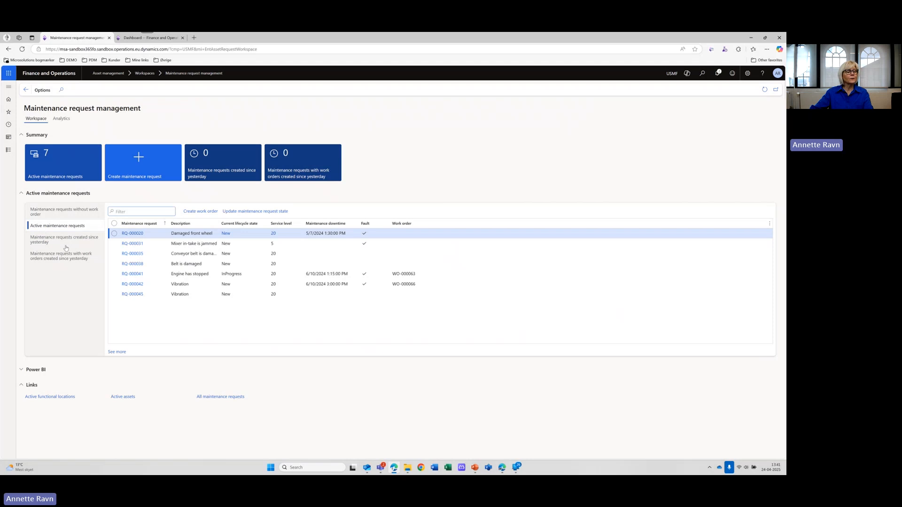
{"action": "left_click", "coordinate": [56, 212]}
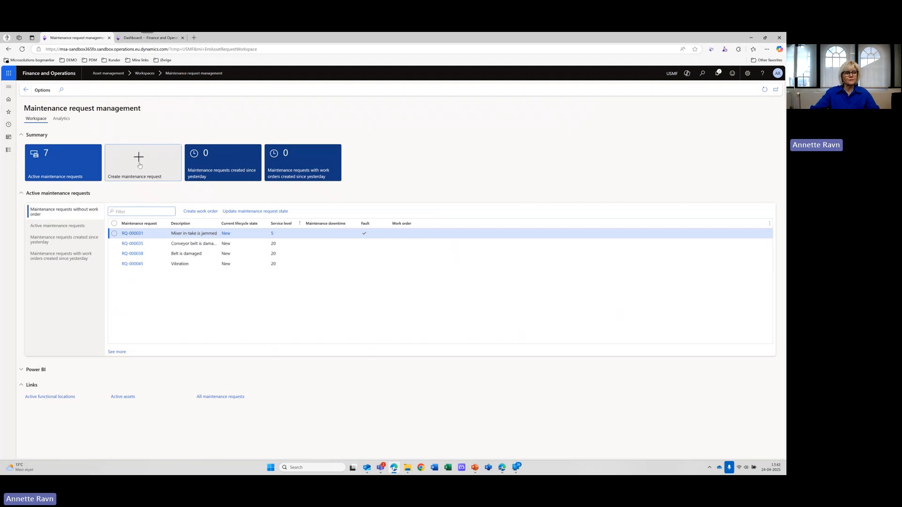
Step: Start a new maintenance request of type Repair with the description "Conveyor belt is loose"
{"action": "left_click", "coordinate": [139, 165]}
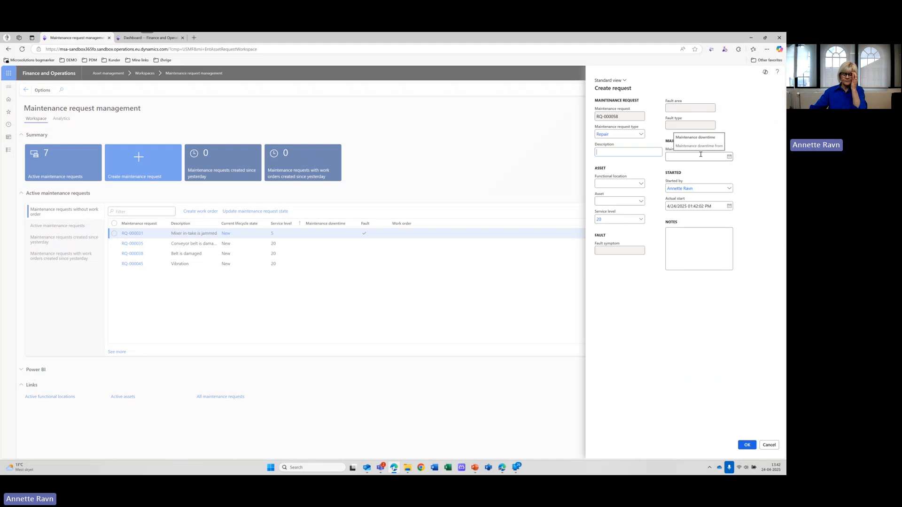
{"action": "left_click", "coordinate": [641, 135]}
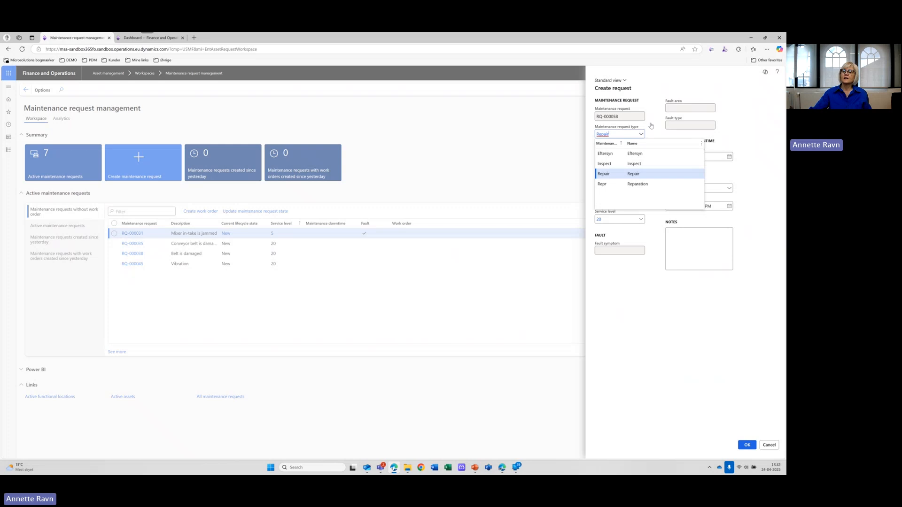
{"action": "left_click", "coordinate": [652, 125]}
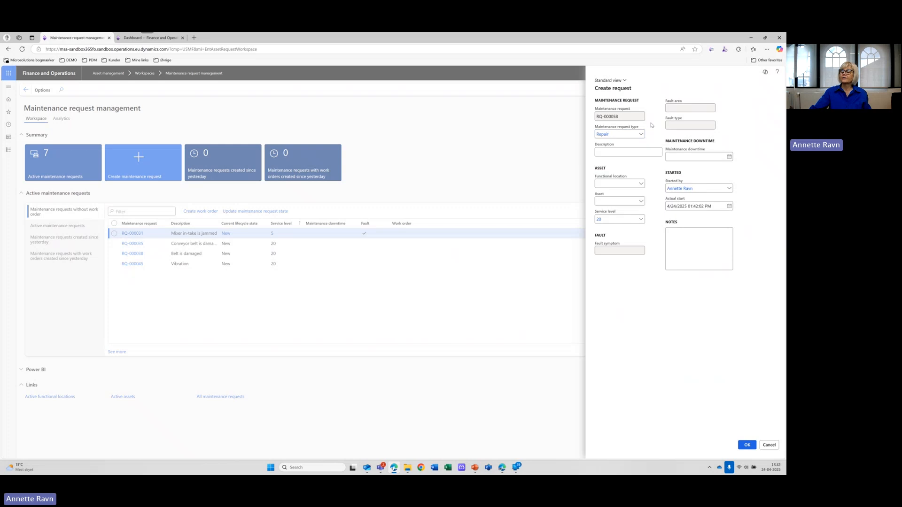
{"action": "left_click", "coordinate": [625, 152]}
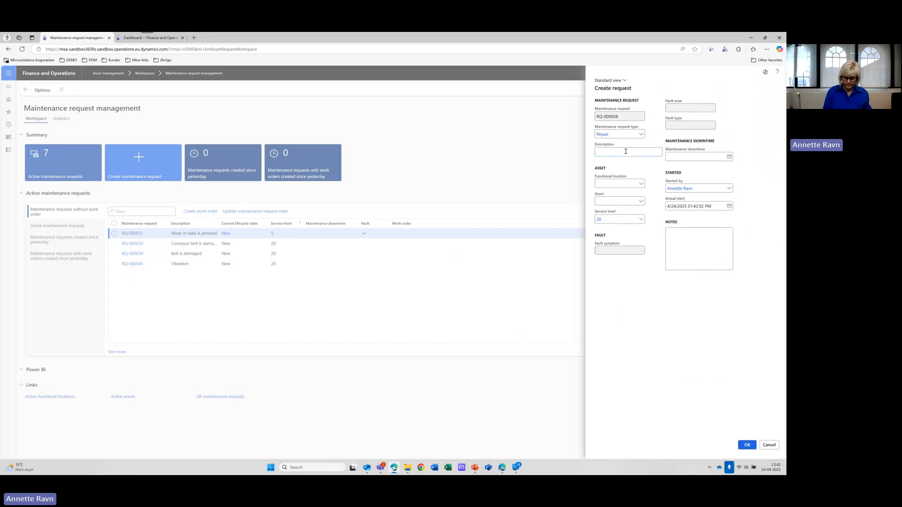
{"action": "type", "text": "Conv"}
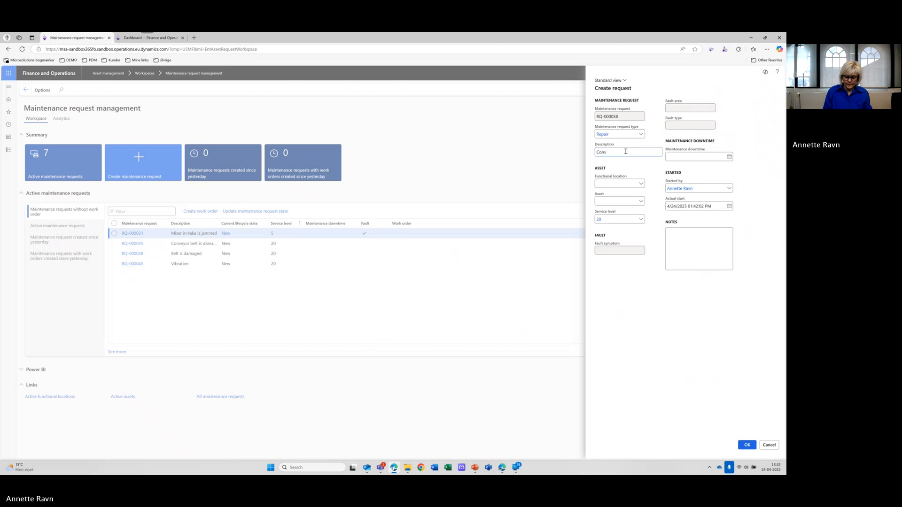
{"action": "type", "text": "eyo"}
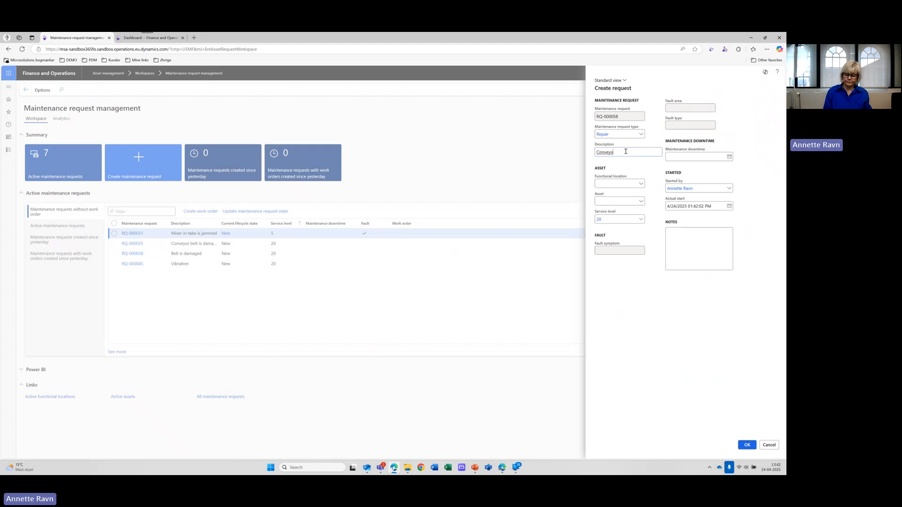
{"action": "type", "text": "r b"}
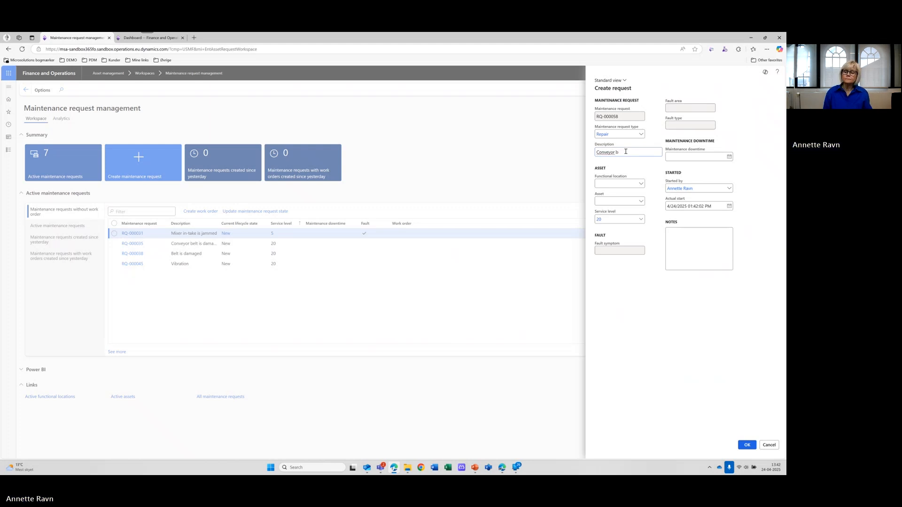
{"action": "type", "text": "elt"}
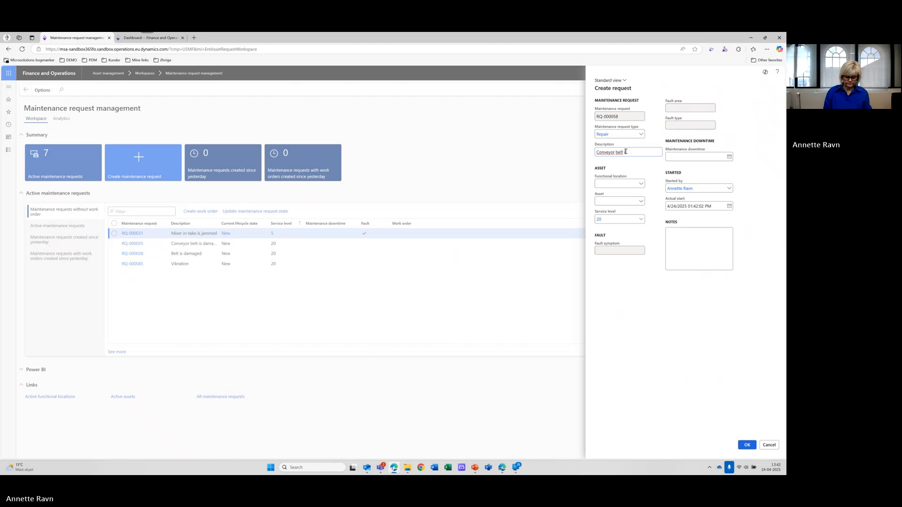
{"action": "type", "text": " is loose"}
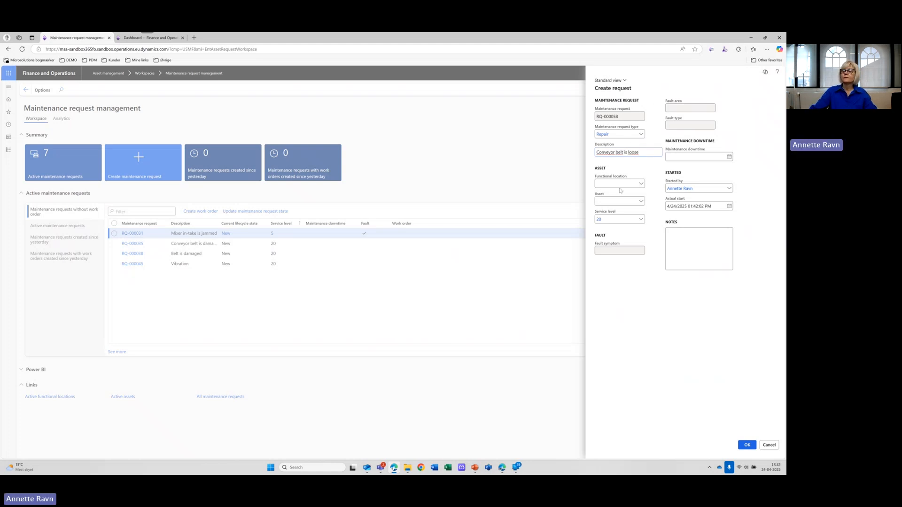
Step: Assign the new request to asset Conveyor-01 and set its service level to 5 (Urgent)
{"action": "left_click", "coordinate": [642, 201]}
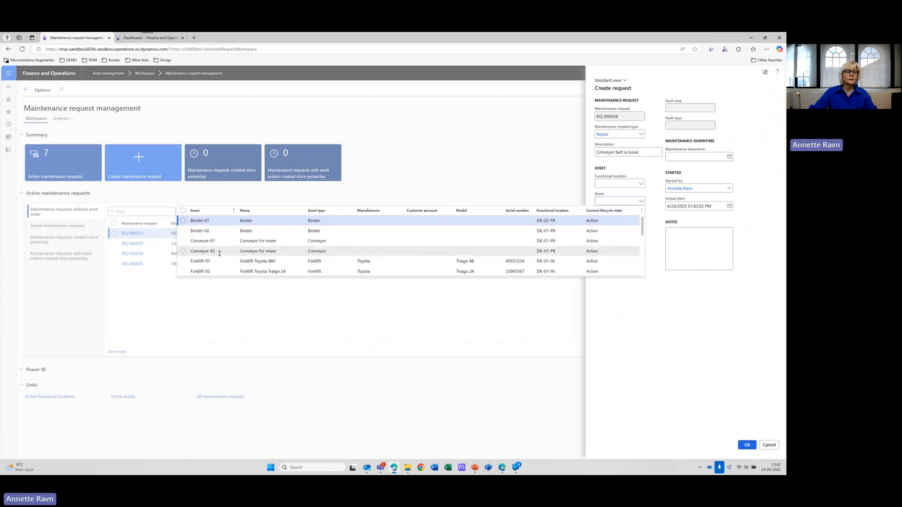
{"action": "left_click", "coordinate": [220, 241]}
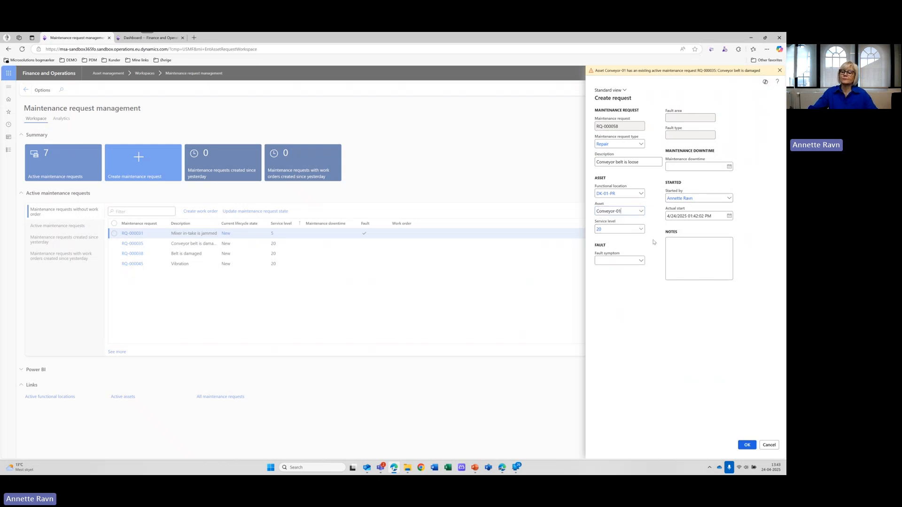
{"action": "left_click", "coordinate": [641, 231]}
{"action": "left_click", "coordinate": [641, 230]}
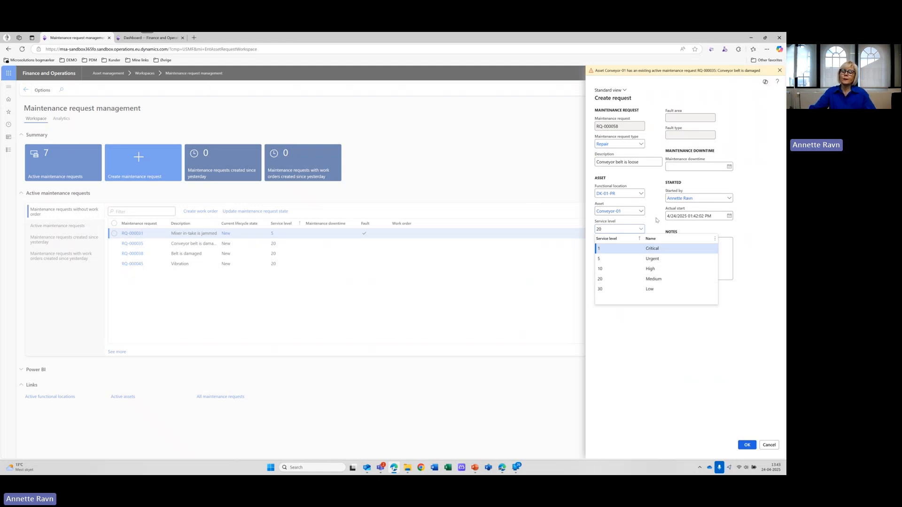
{"action": "left_click", "coordinate": [608, 258]}
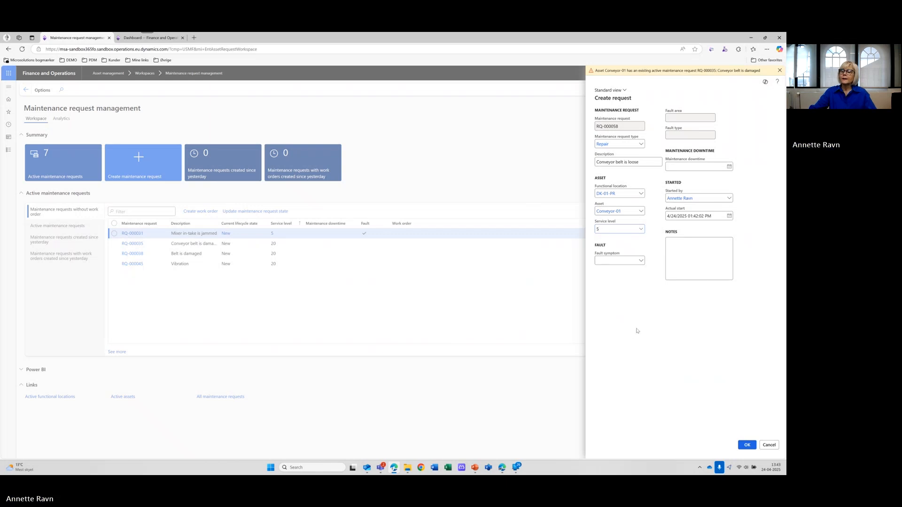
Step: Set the request's fault symptom to Noise, fault area to Mechanical and fault type to Defect
{"action": "left_click", "coordinate": [642, 262]}
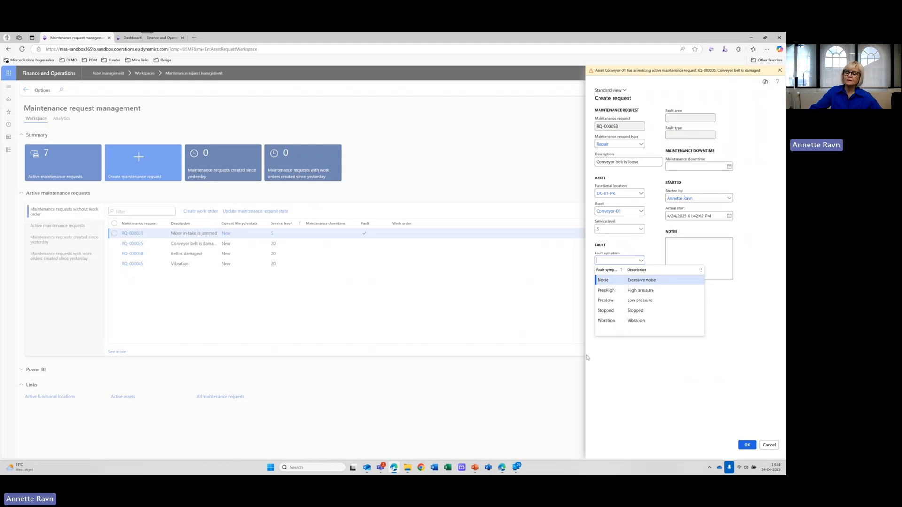
{"action": "left_click", "coordinate": [615, 280]}
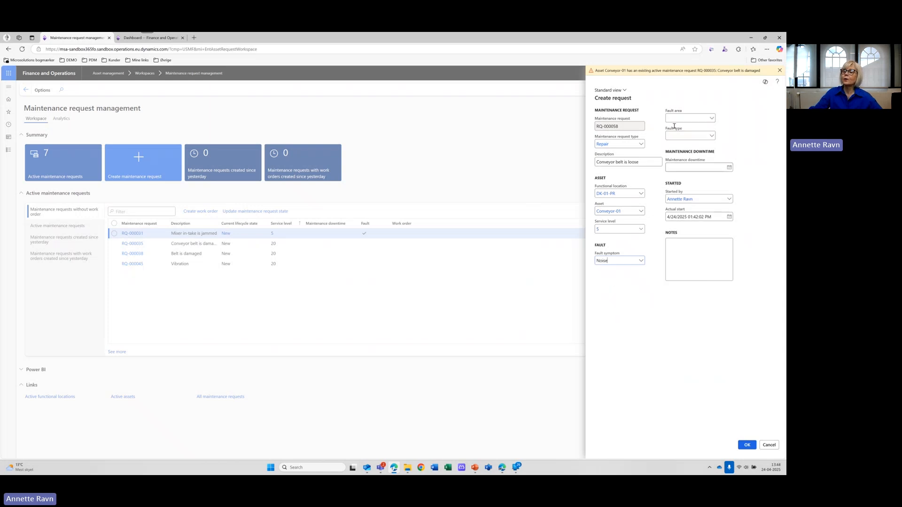
{"action": "left_click", "coordinate": [712, 119]}
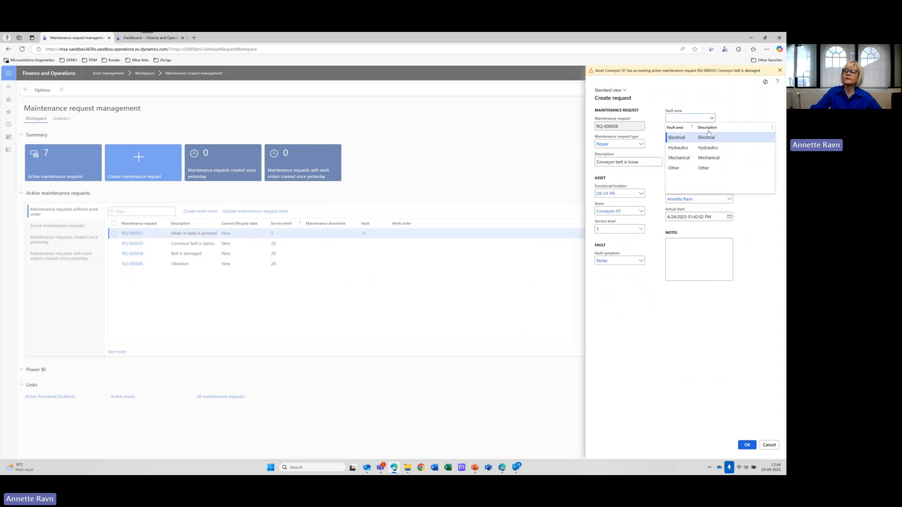
{"action": "left_click", "coordinate": [686, 159]}
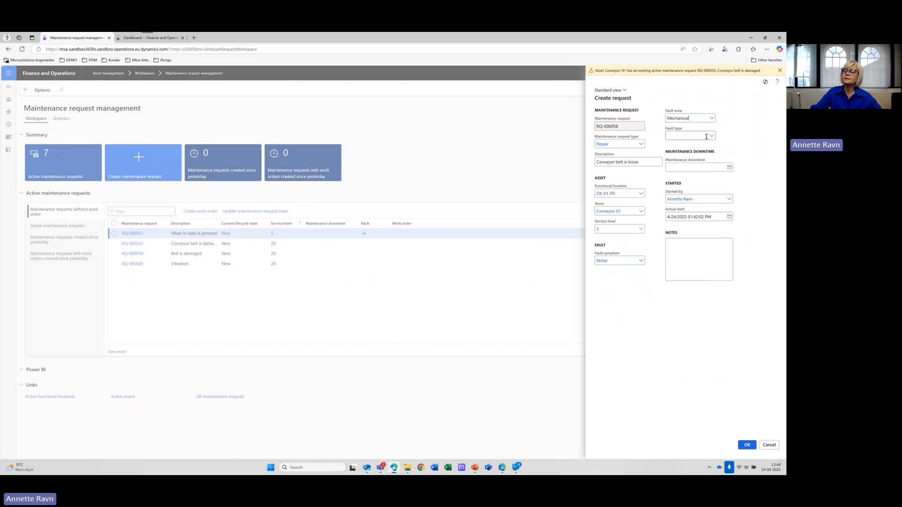
{"action": "left_click", "coordinate": [713, 136]}
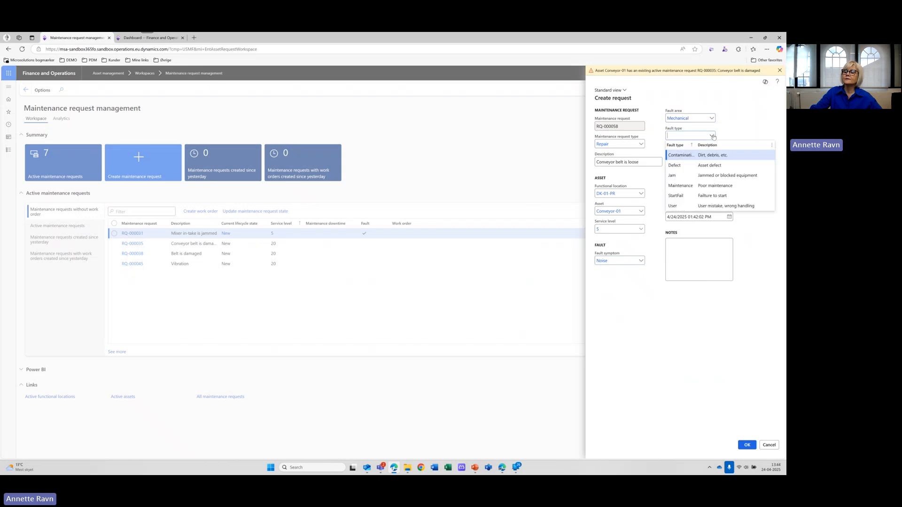
{"action": "left_click", "coordinate": [682, 165]}
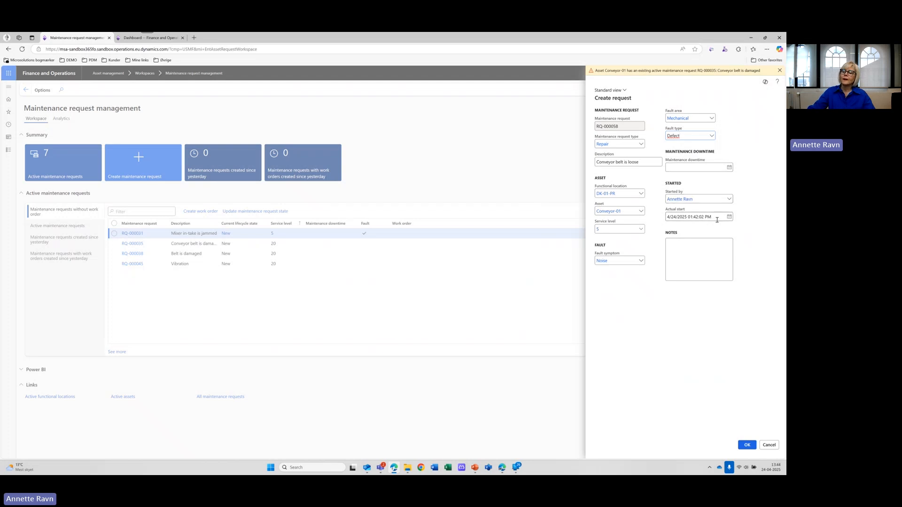
Step: Enter "jkfjwie jifjfewio hduwhudwhqu hjfiejhfei" as the request's notes and create the maintenance request
{"action": "left_click", "coordinate": [702, 247]}
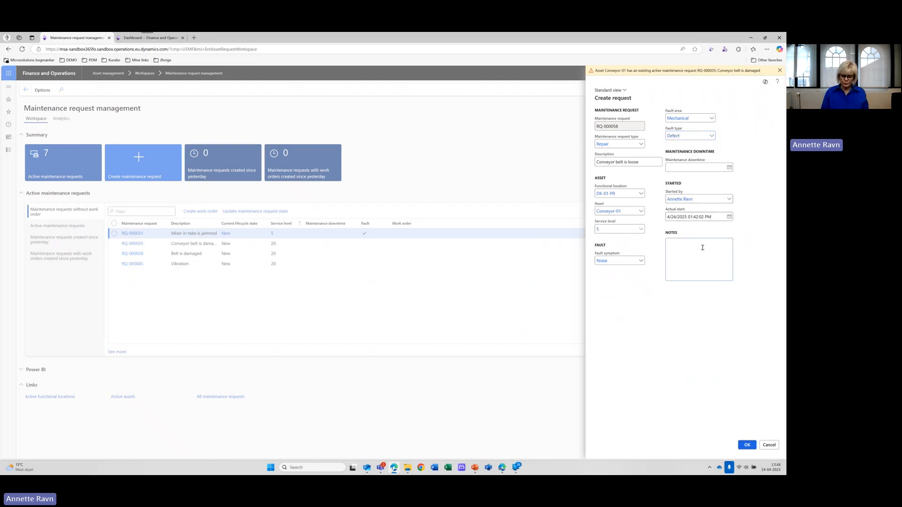
{"action": "type", "text": "jkfjwie jifjfewio hduwhudwhgu"}
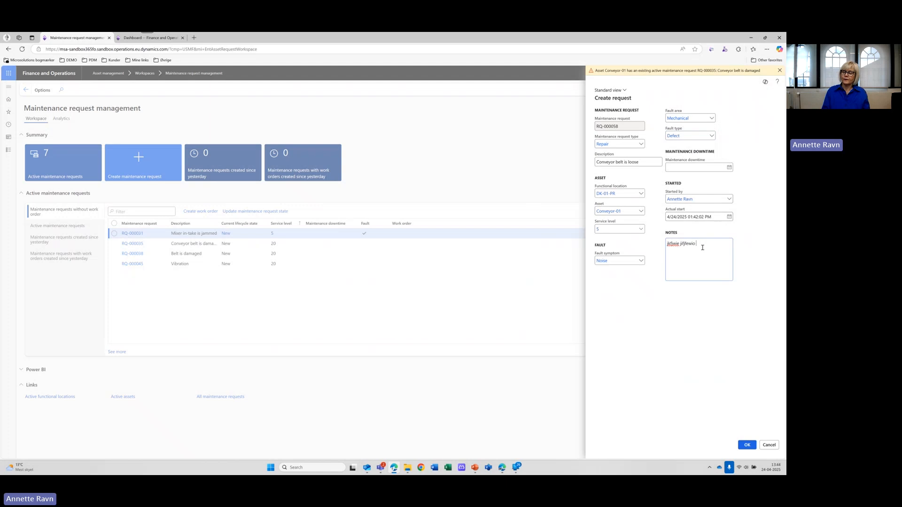
{"action": "type", "text": "hjfiejhfel"}
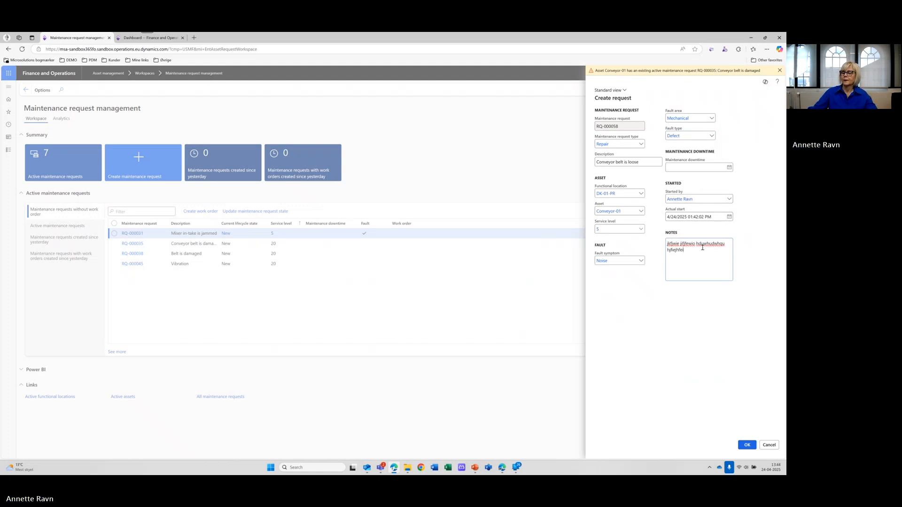
{"action": "left_click", "coordinate": [750, 448]}
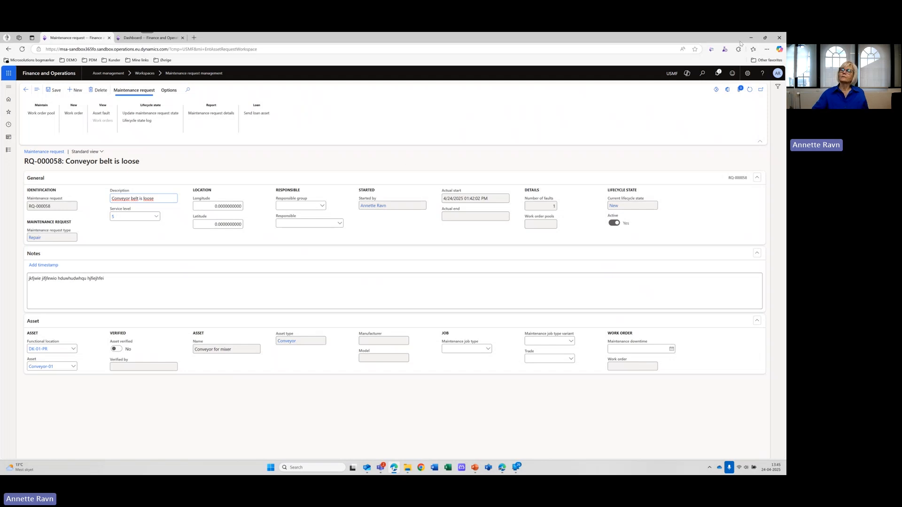
Step: Switch to the mirrored Galaxy S22 beside the reduced browser window, reconnect it and start a maintenance request in its mobile app
{"action": "left_click", "coordinate": [764, 37]}
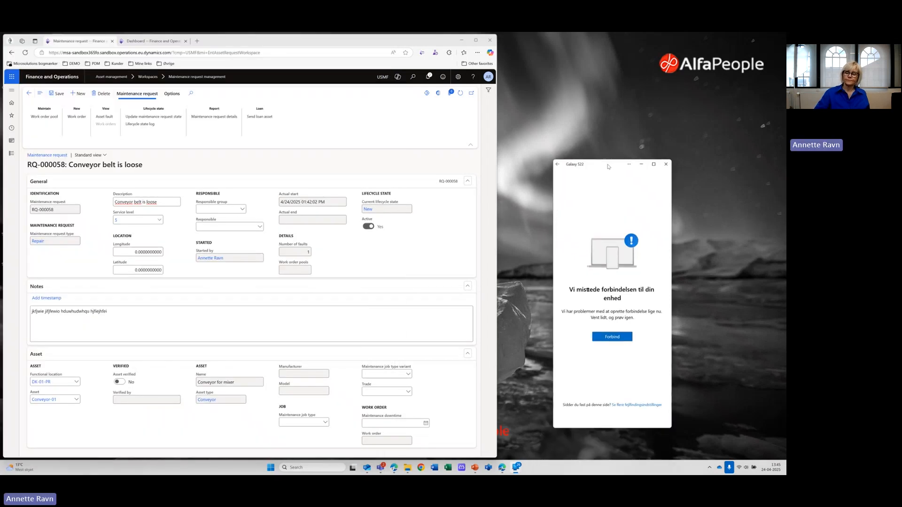
{"action": "left_click", "coordinate": [620, 336]}
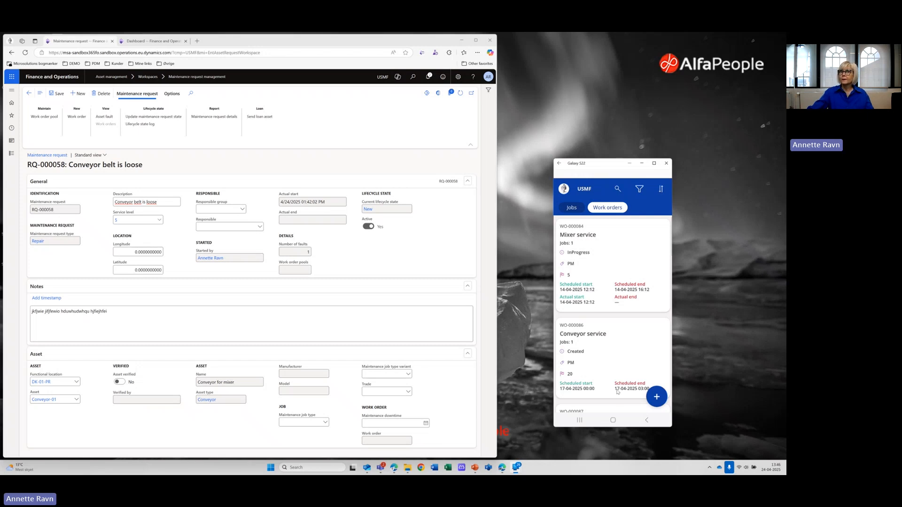
{"action": "left_click", "coordinate": [657, 398]}
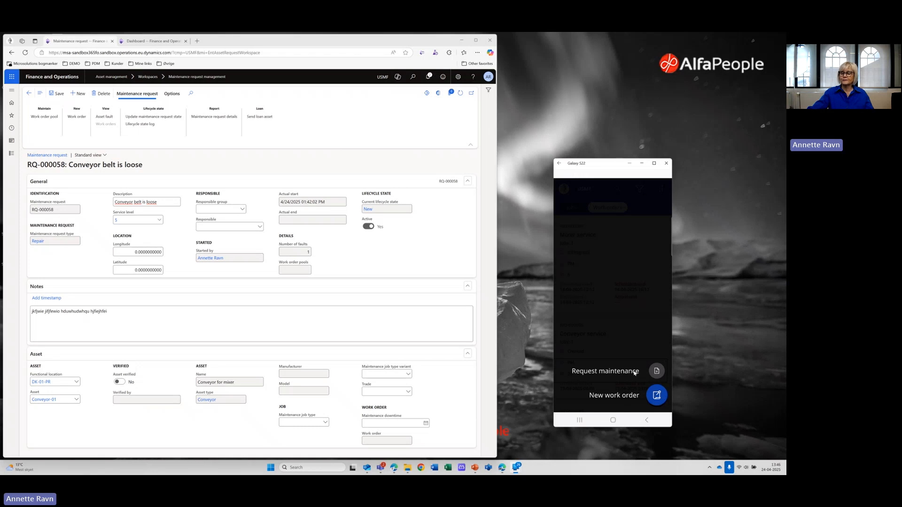
{"action": "left_click", "coordinate": [634, 373]}
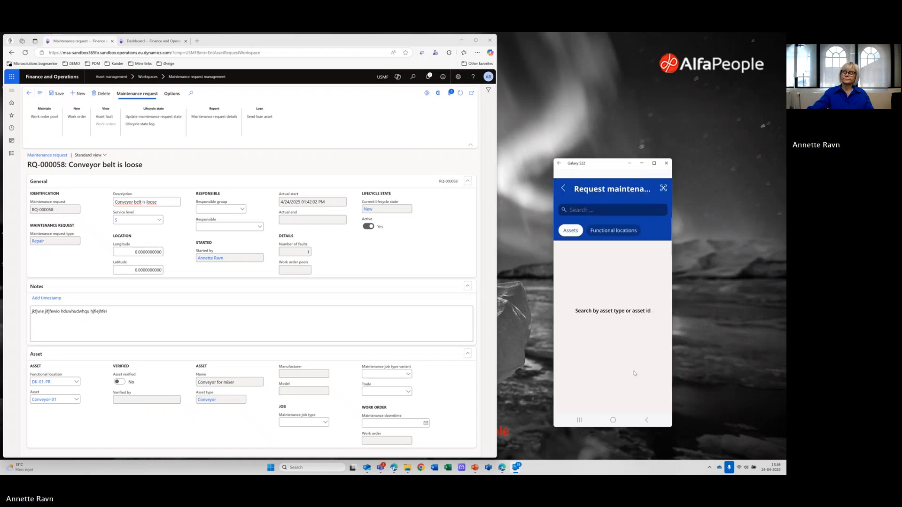
Step: Search the assets for "fork" and choose Forklift Toyota Traigo 24 (Forklift-02) for the maintenance request
{"action": "left_click", "coordinate": [609, 212]}
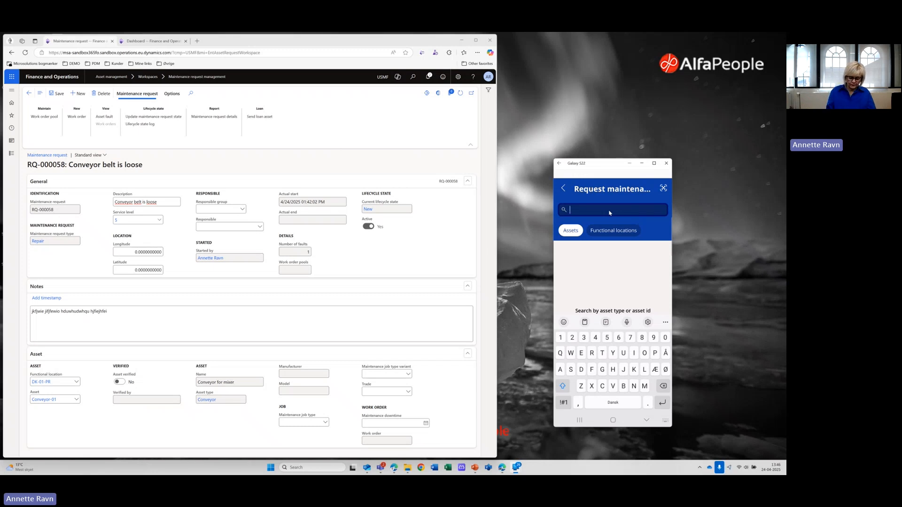
{"action": "type", "text": "ork"}
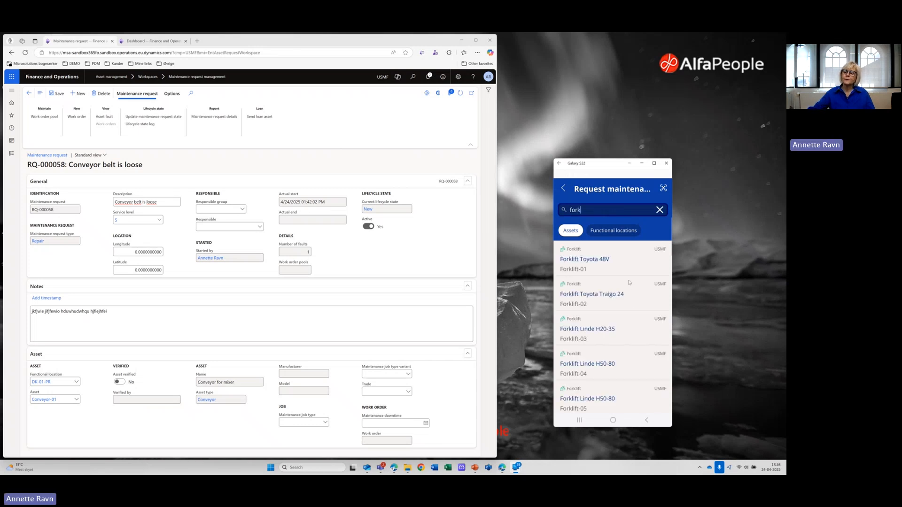
{"action": "left_click", "coordinate": [599, 295]}
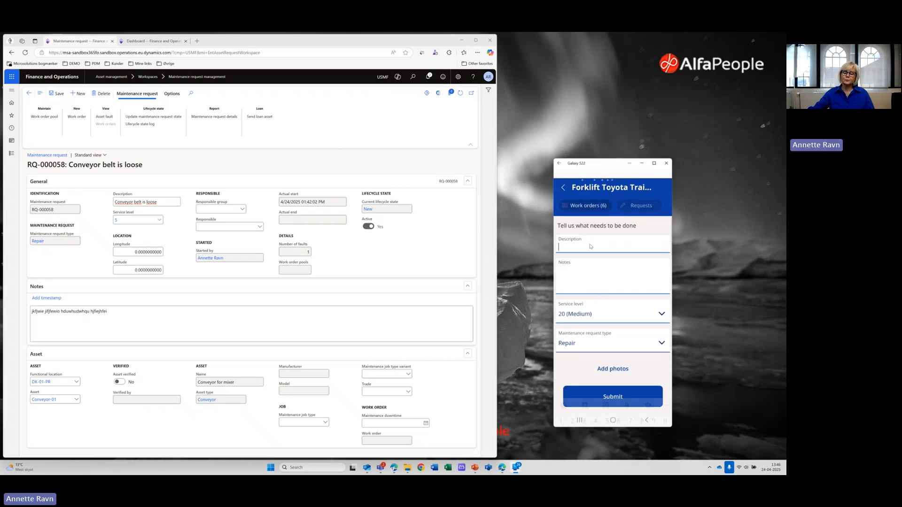
Step: Enter "Forklift wheel is flat" as the description of the mobile maintenance request
{"action": "left_click", "coordinate": [591, 244]}
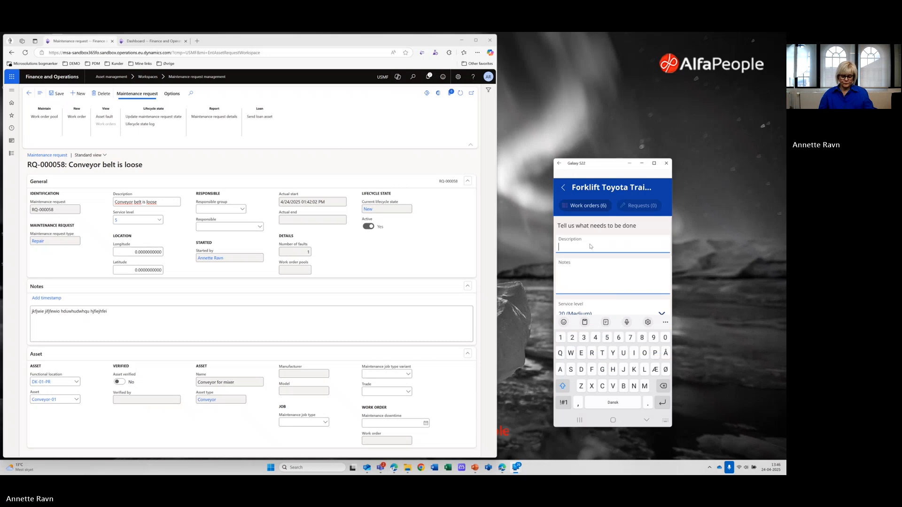
{"action": "type", "text": "Forklift"}
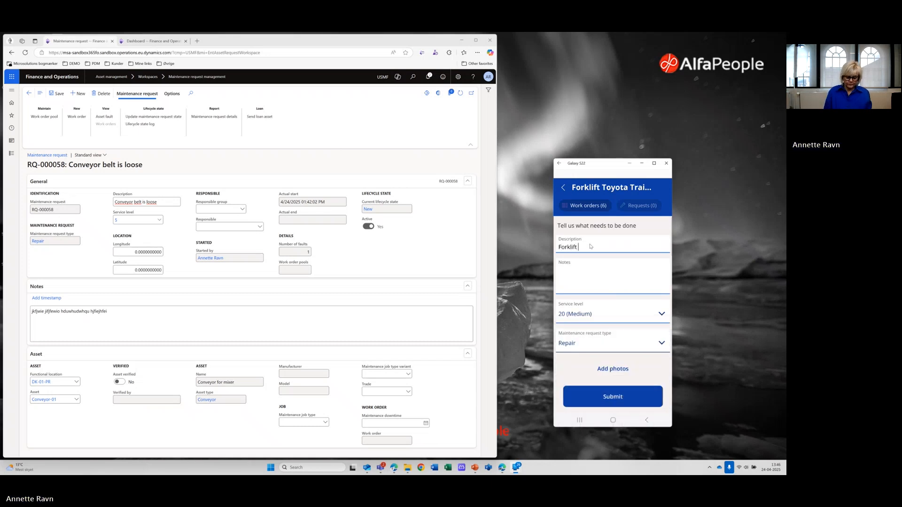
{"action": "type", "text": " wheel"}
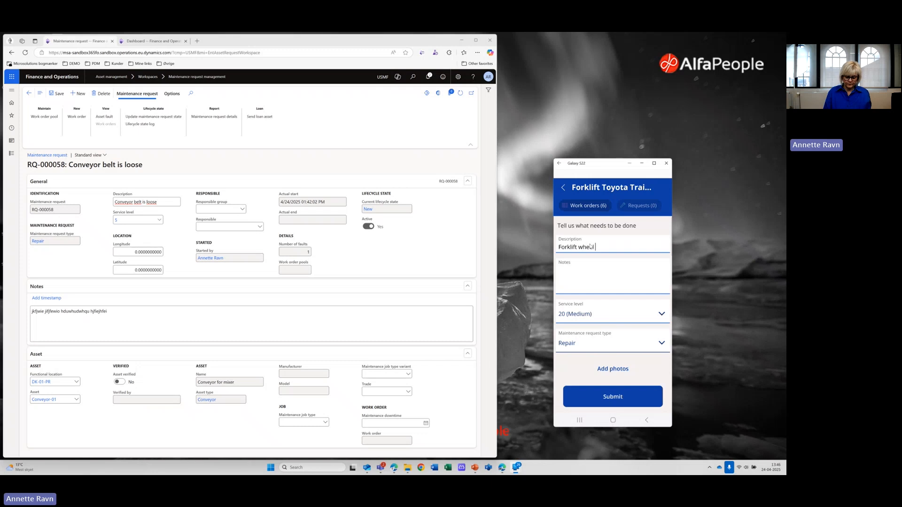
{"action": "type", "text": " is flat"}
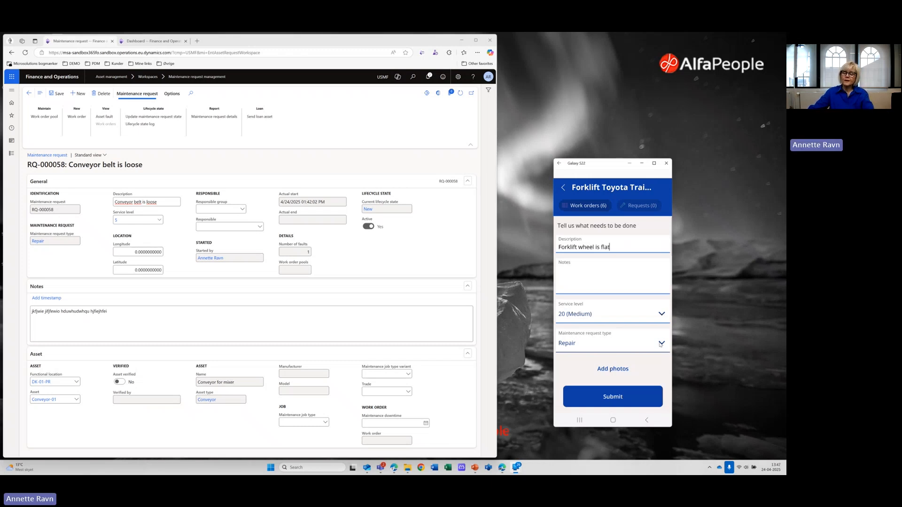
Step: Add a photo to the forklift request, submit it and close the confirmation page
{"action": "left_click", "coordinate": [616, 370]}
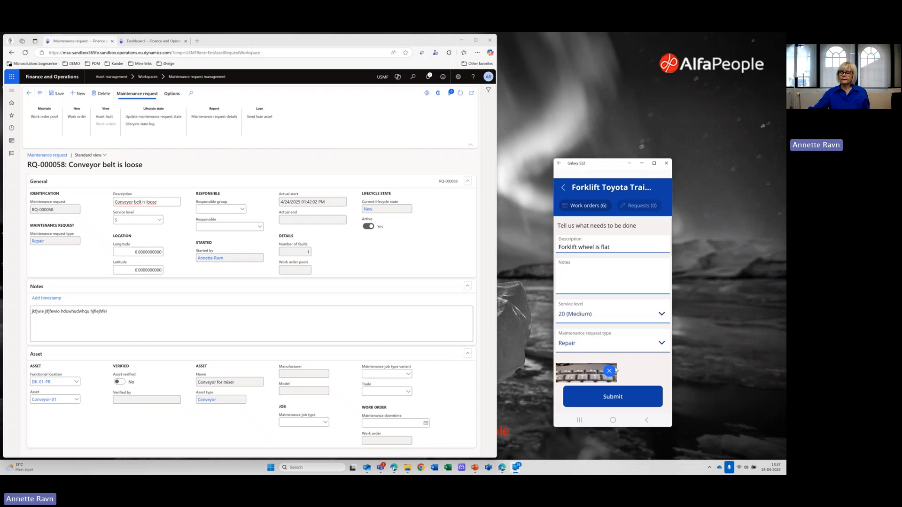
{"action": "left_click", "coordinate": [618, 396]}
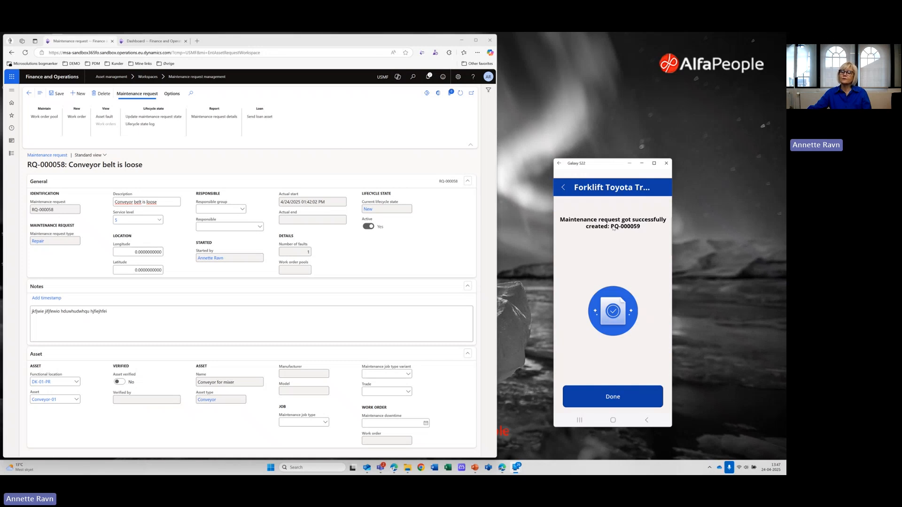
{"action": "left_click", "coordinate": [613, 397]}
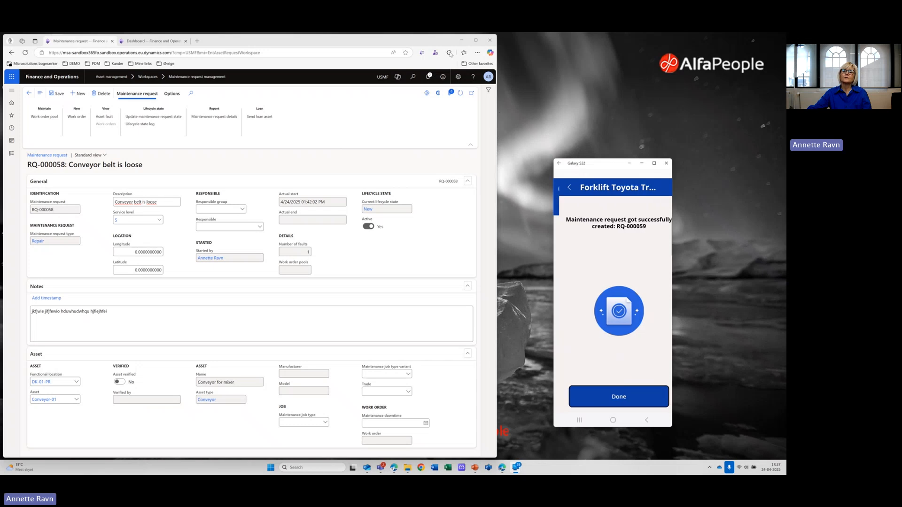
Step: Switch to the maximized browser and open the "Forklift wheel is flat" request from the active requests in the Maintenance request management workspace
{"action": "left_click", "coordinate": [475, 41]}
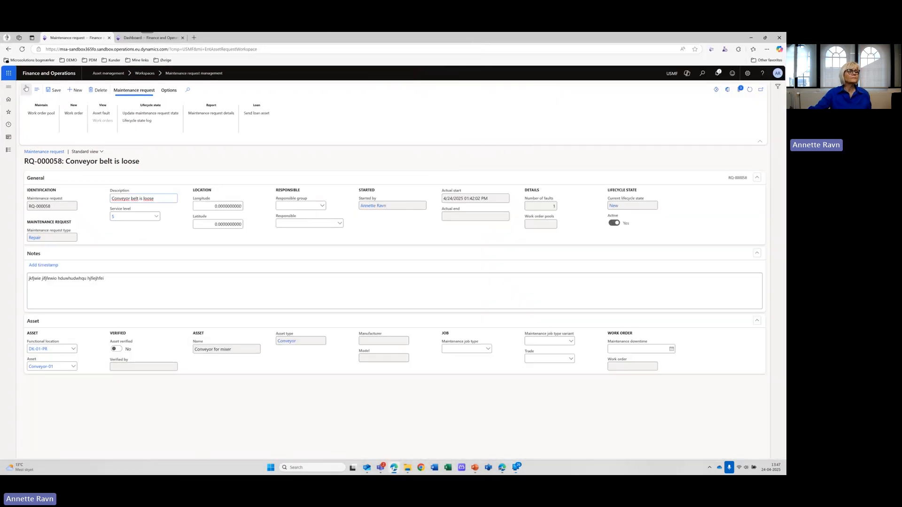
{"action": "left_click", "coordinate": [8, 150]}
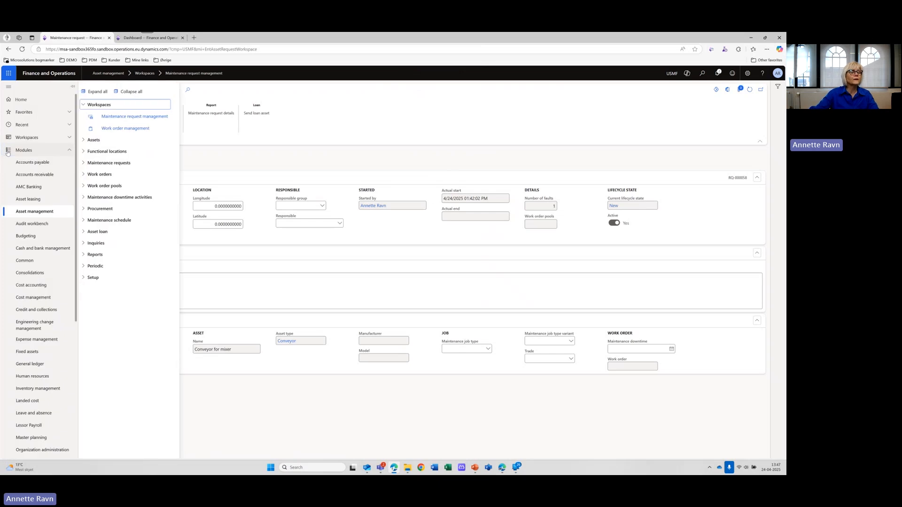
{"action": "left_click", "coordinate": [127, 118]}
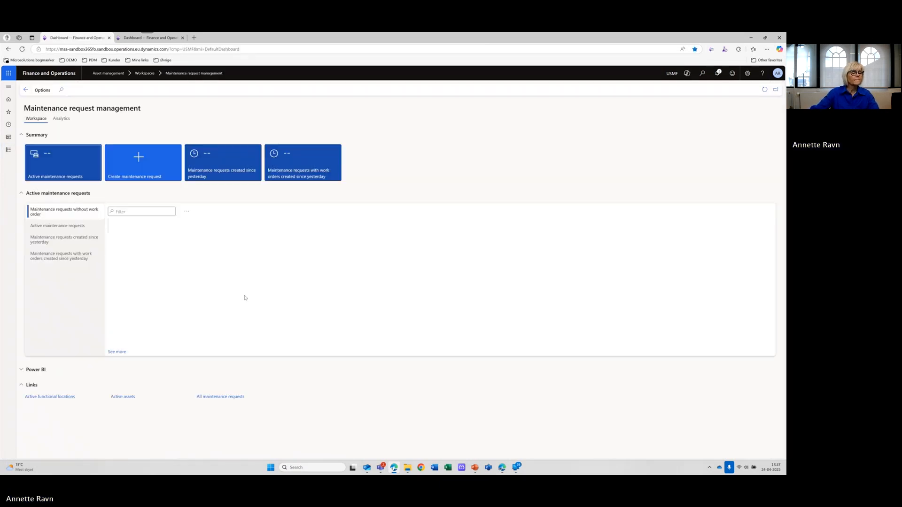
{"action": "left_click", "coordinate": [61, 227]}
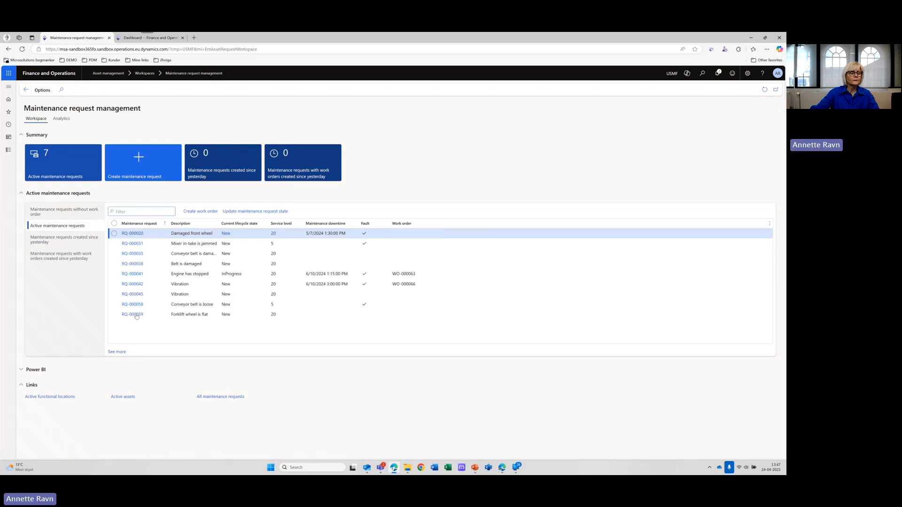
{"action": "left_click", "coordinate": [137, 315]}
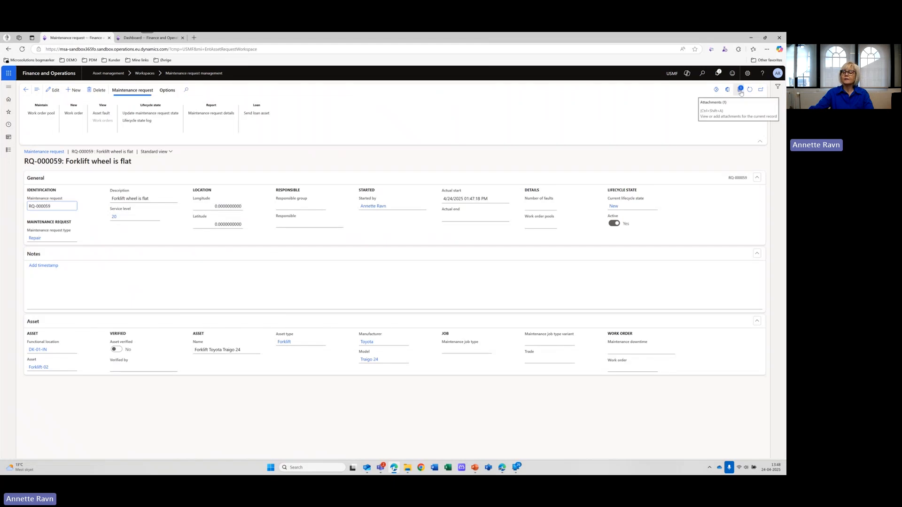
Step: View the photo attached to the forklift request, return to its details and switch to the PowerPoint presentation
{"action": "left_click", "coordinate": [741, 90]}
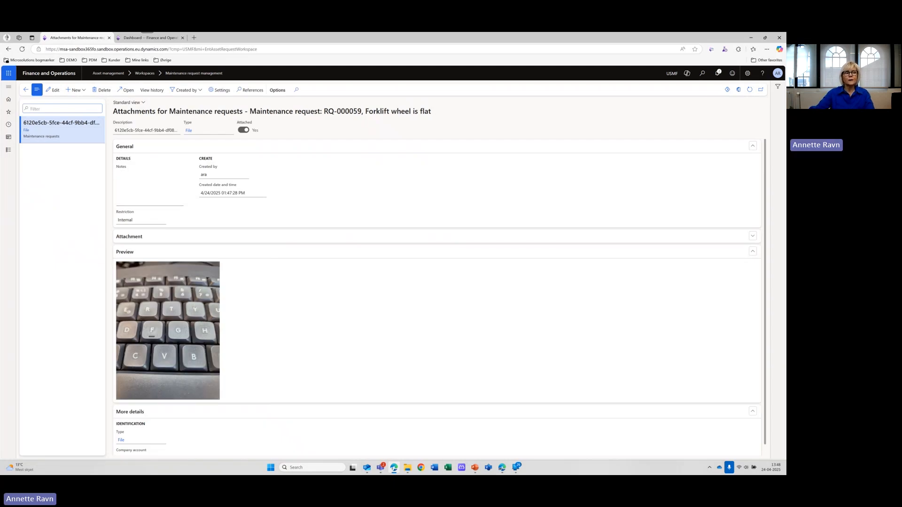
{"action": "left_click", "coordinate": [26, 90]}
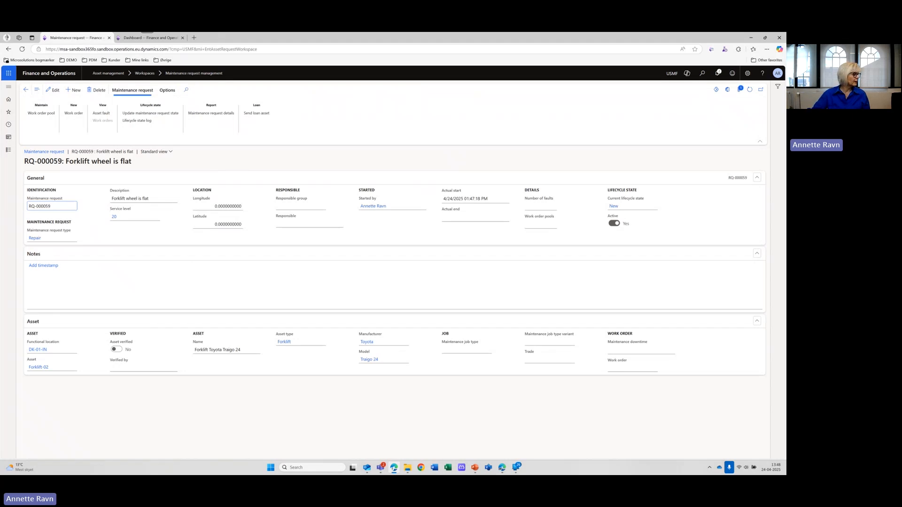
{"action": "key", "text": "alt+Tab"}
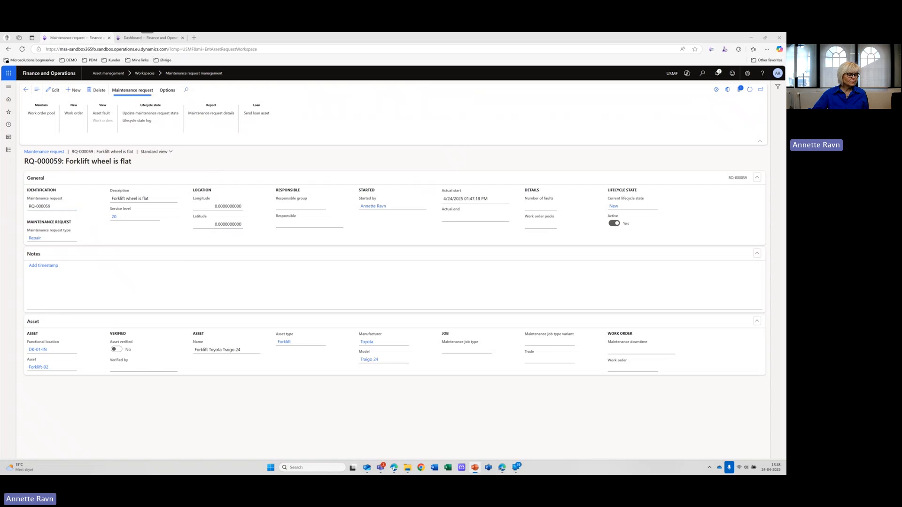
{"action": "key", "text": "alt+Tab"}
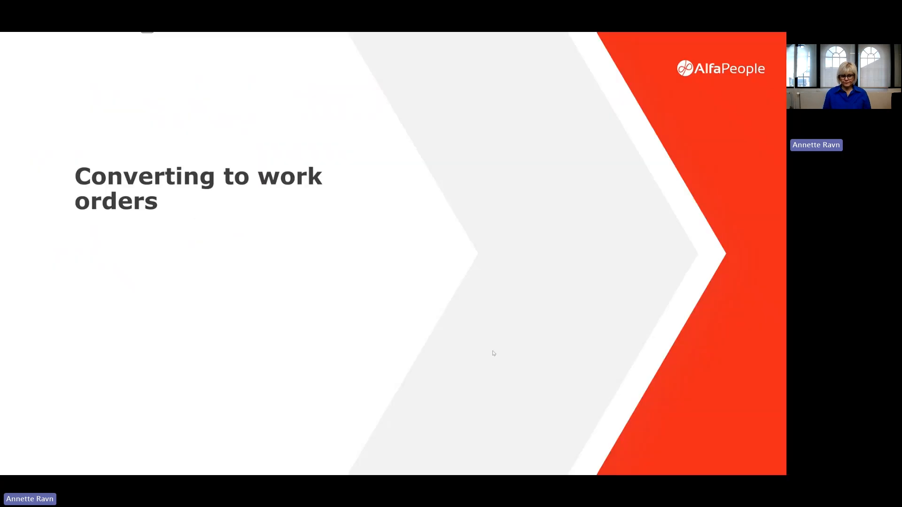
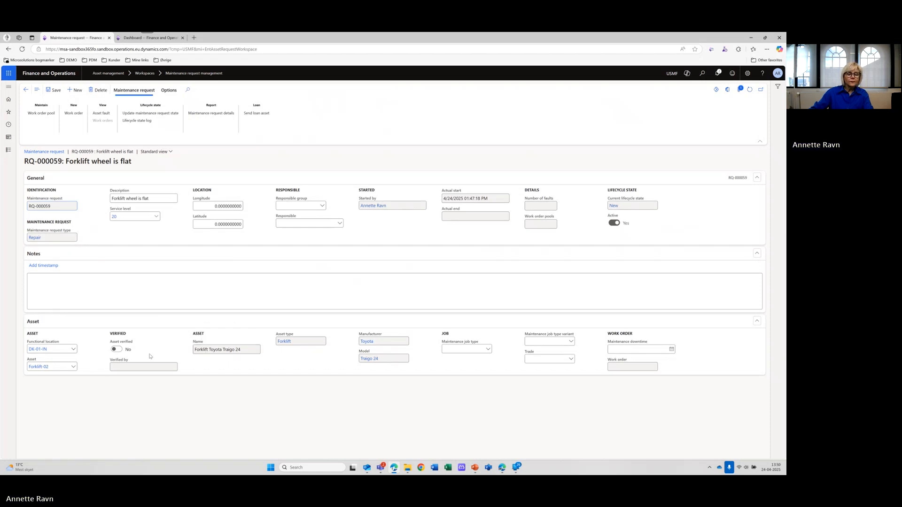
Step: Set the forklift request's maintenance job type to Repair, save it and open the favorite list of open maintenance schedule lines
{"action": "left_click", "coordinate": [489, 350]}
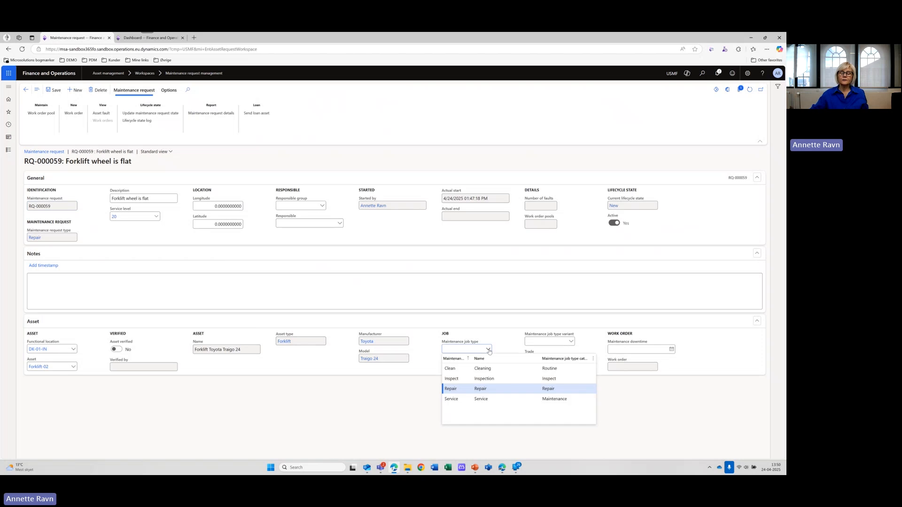
{"action": "left_click", "coordinate": [464, 389]}
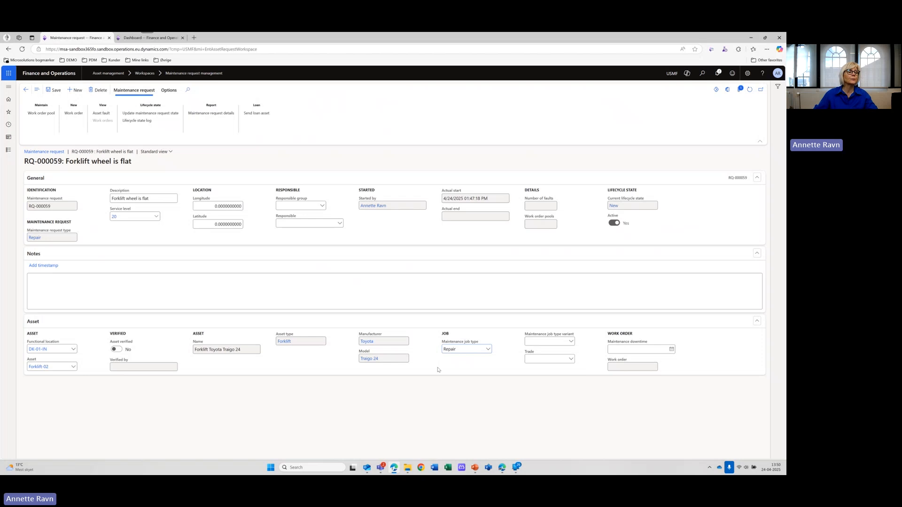
{"action": "left_click", "coordinate": [55, 90]}
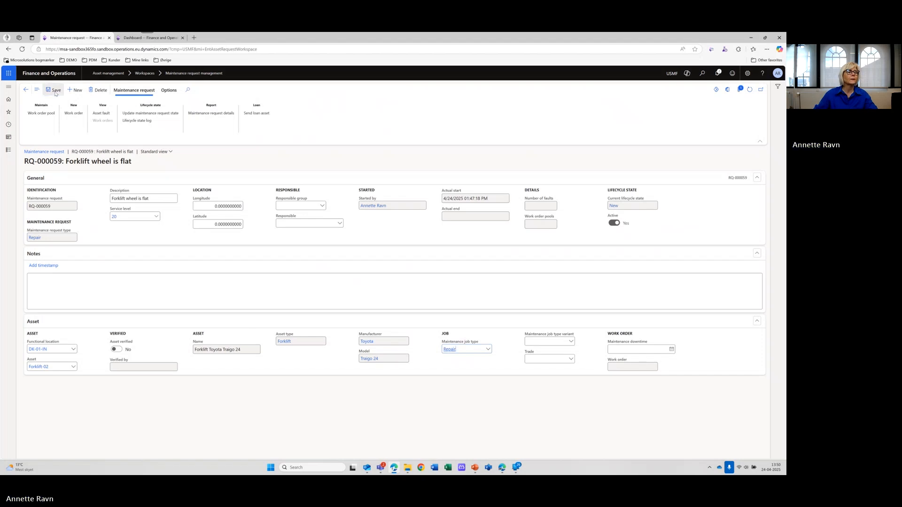
{"action": "left_click", "coordinate": [9, 113]}
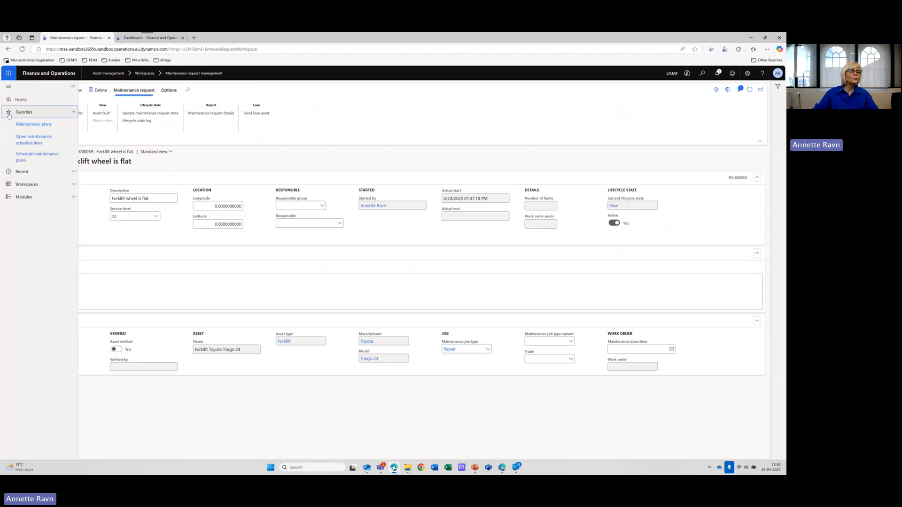
{"action": "left_click", "coordinate": [34, 146]}
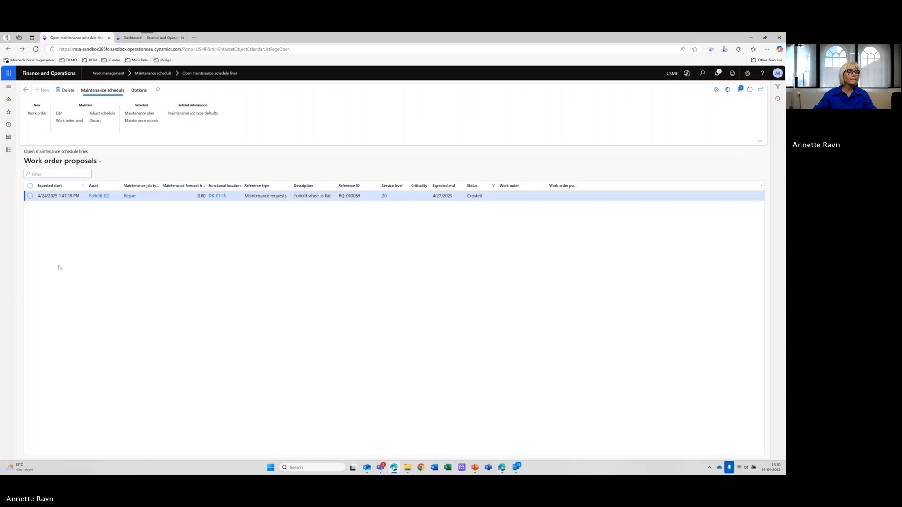
Step: Display the active maintenance requests in the Maintenance request management workspace
{"action": "left_click", "coordinate": [8, 150]}
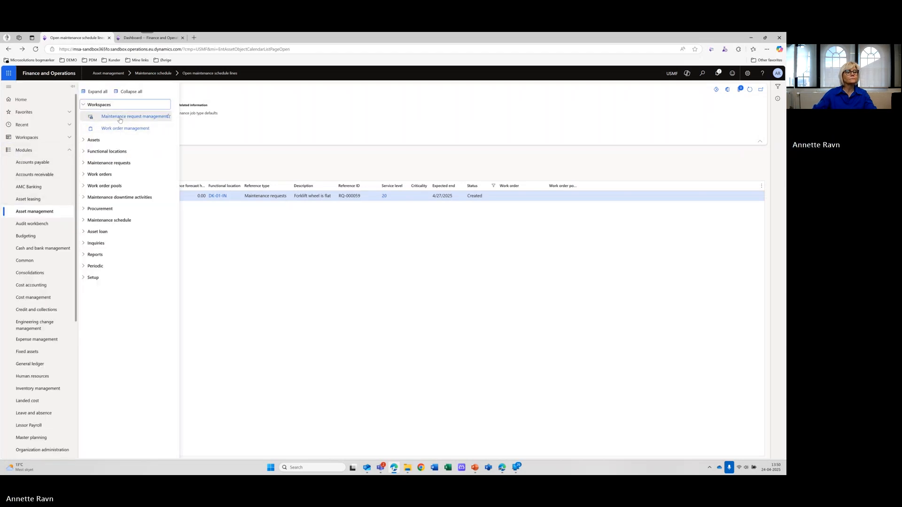
{"action": "left_click", "coordinate": [120, 118]}
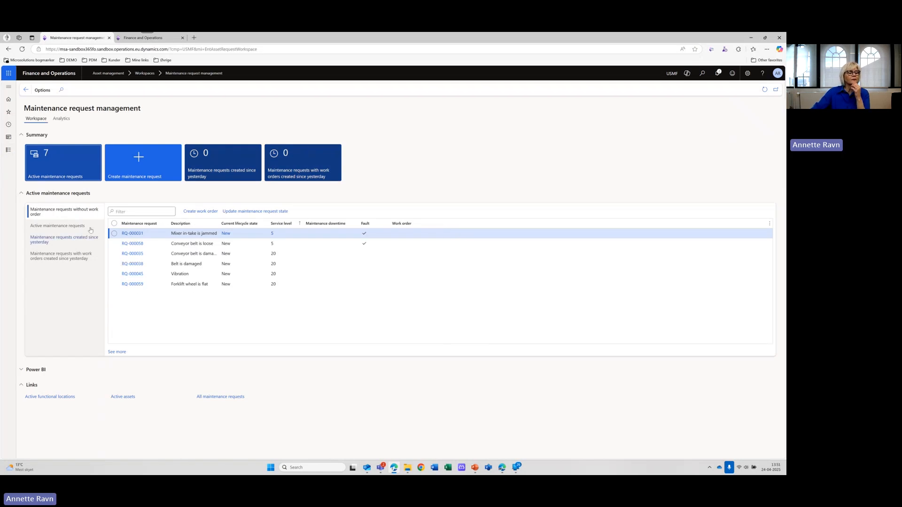
{"action": "left_click", "coordinate": [76, 226]}
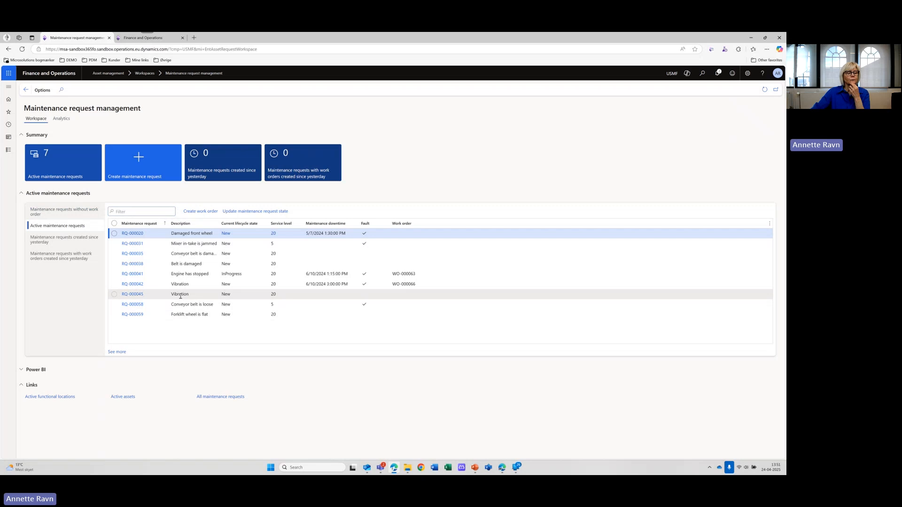
Step: Update the lifecycle state of Vibration request RQ-000045 to Rejected and refresh the workspace
{"action": "left_click", "coordinate": [180, 296]}
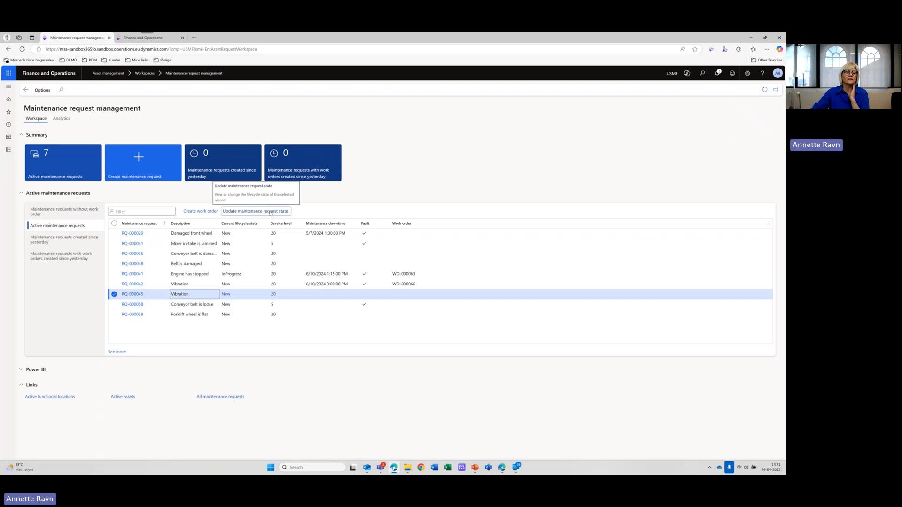
{"action": "left_click", "coordinate": [270, 212]}
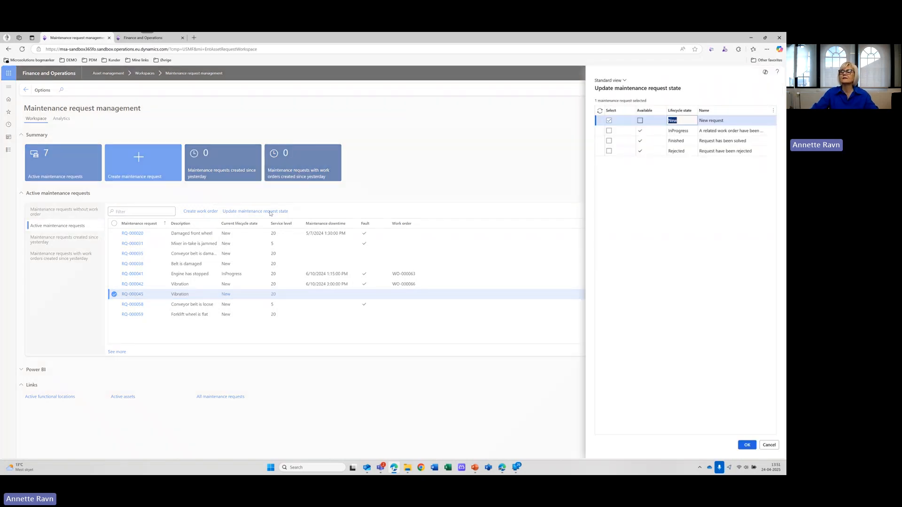
{"action": "left_click", "coordinate": [609, 151]}
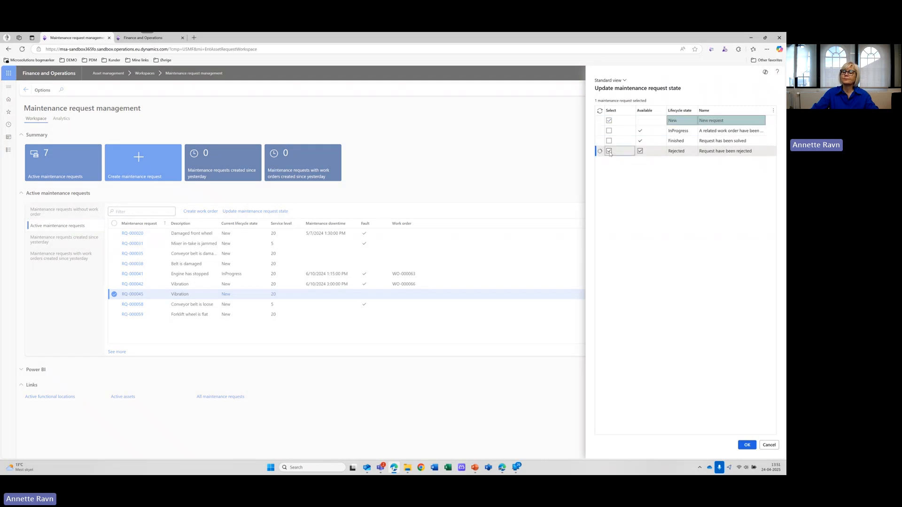
{"action": "left_click", "coordinate": [748, 445]}
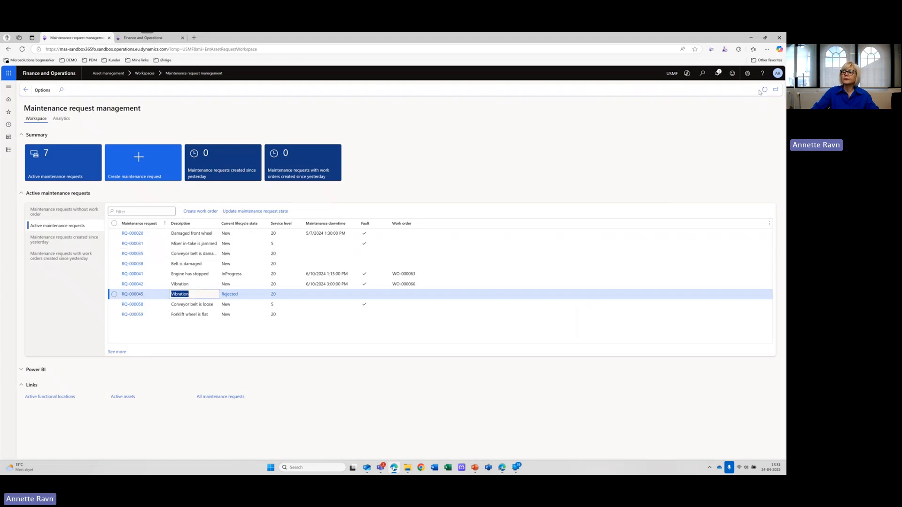
{"action": "left_click", "coordinate": [765, 89]}
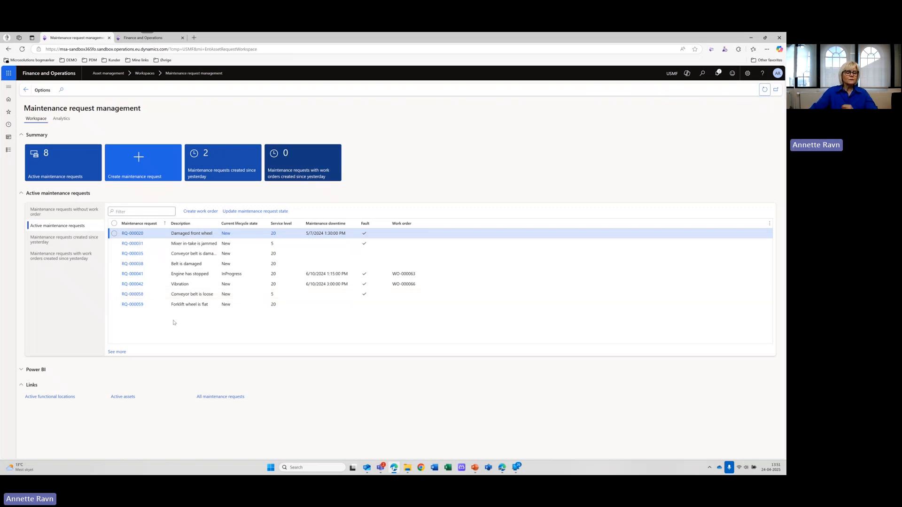
Step: Start a work order from the "Conveyor belt is loose" request with service level 10 and maintenance job type Repair
{"action": "left_click", "coordinate": [113, 294]}
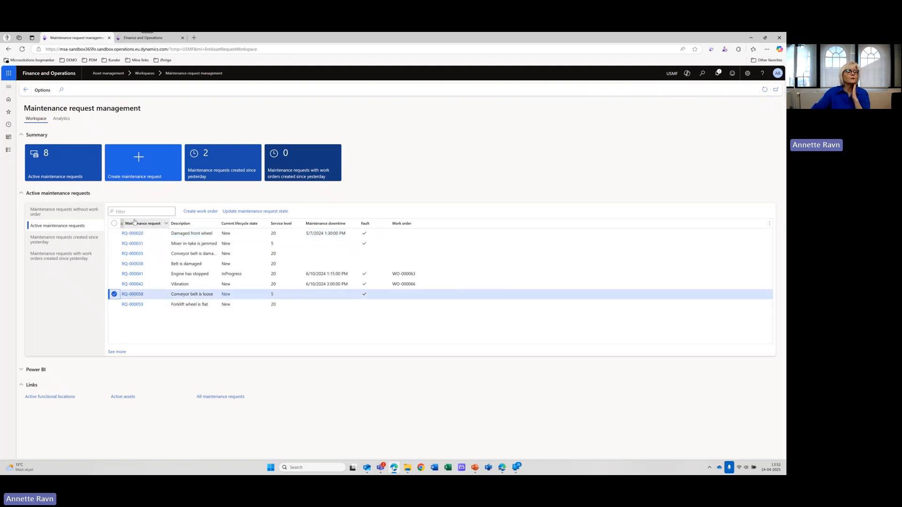
{"action": "left_click", "coordinate": [201, 211]}
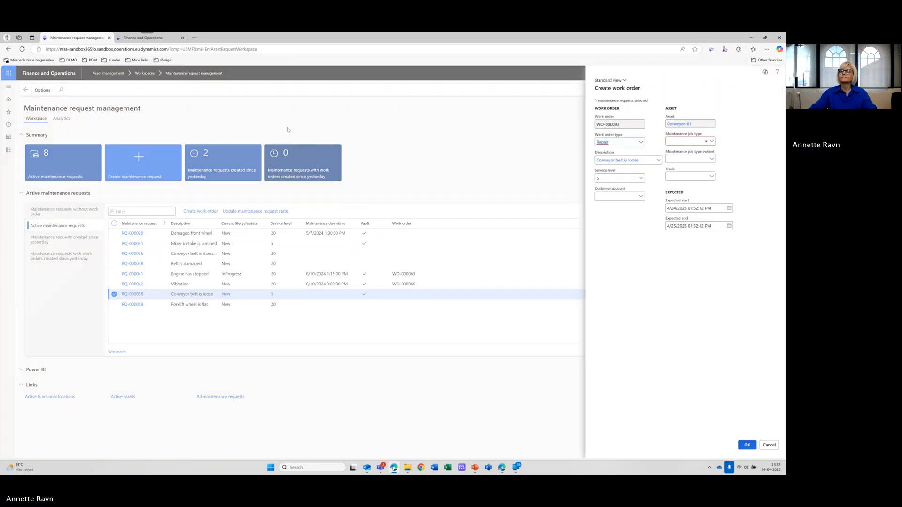
{"action": "left_click", "coordinate": [641, 178]}
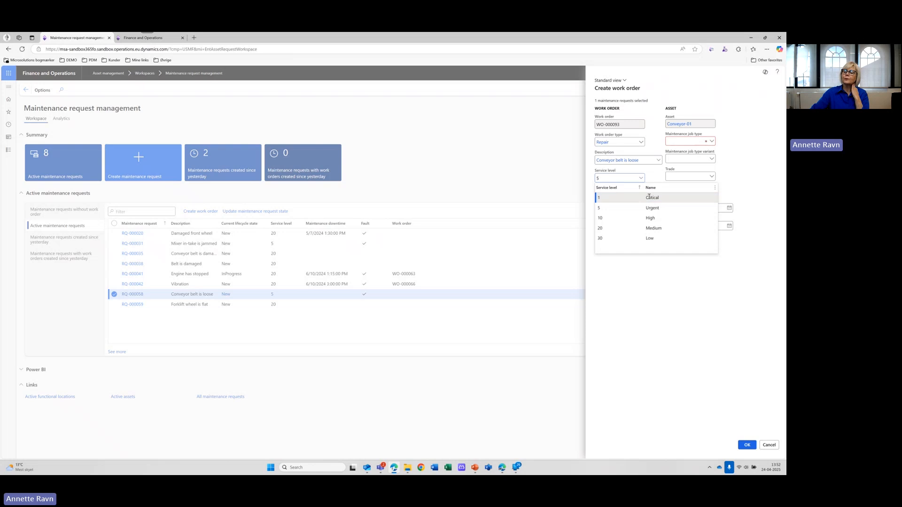
{"action": "left_click", "coordinate": [609, 219]}
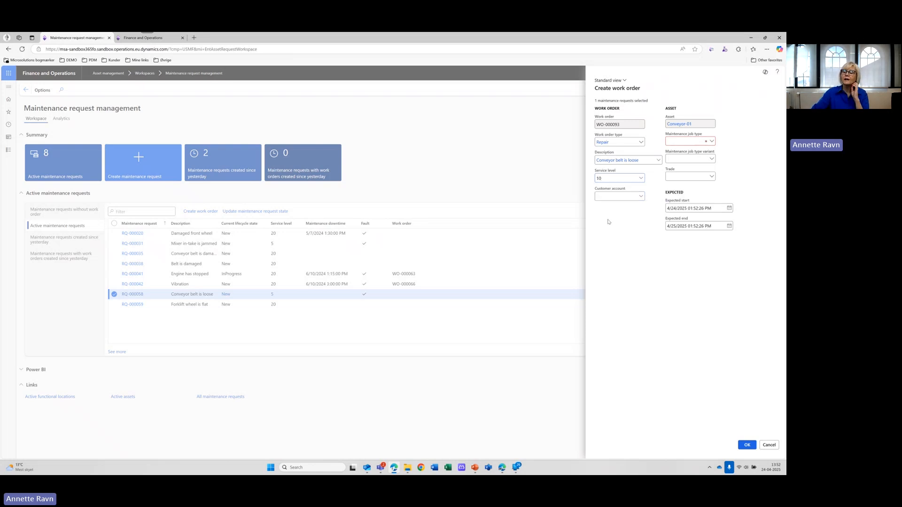
{"action": "left_click", "coordinate": [711, 141]}
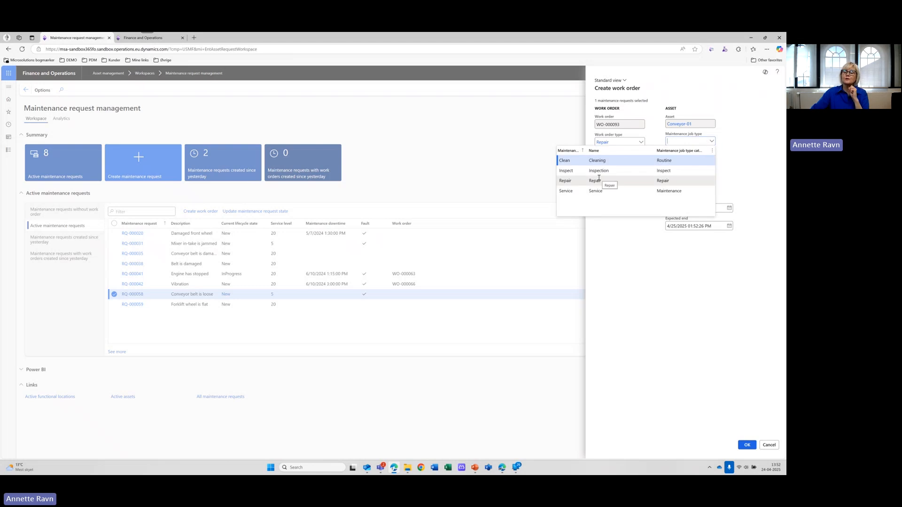
{"action": "left_click", "coordinate": [576, 182]}
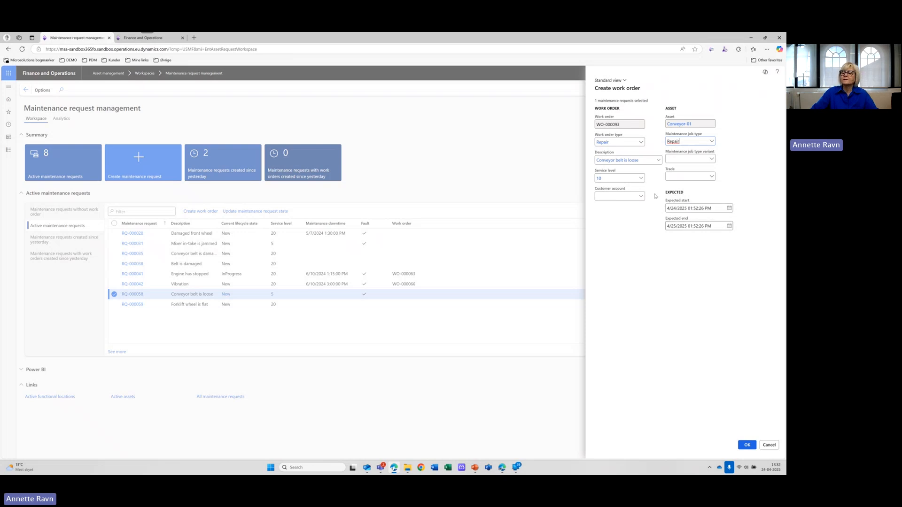
Step: Set the work order's service level to 20 and expected end date to 4/30/2025, and create the work order
{"action": "left_click", "coordinate": [640, 178]}
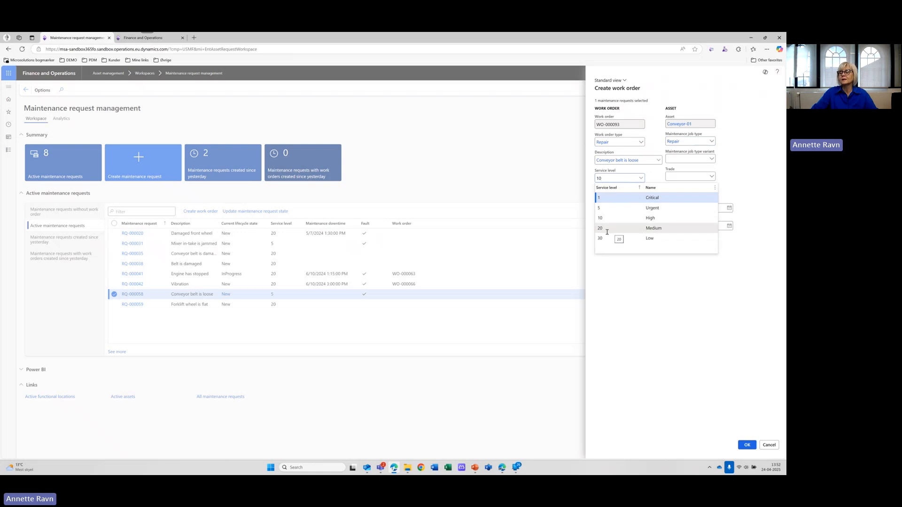
{"action": "left_click", "coordinate": [607, 232]}
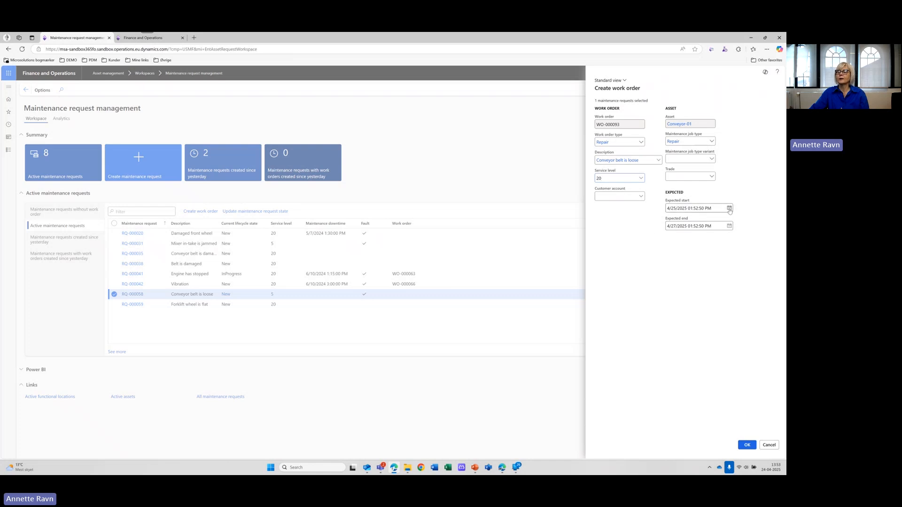
{"action": "left_click", "coordinate": [729, 225]}
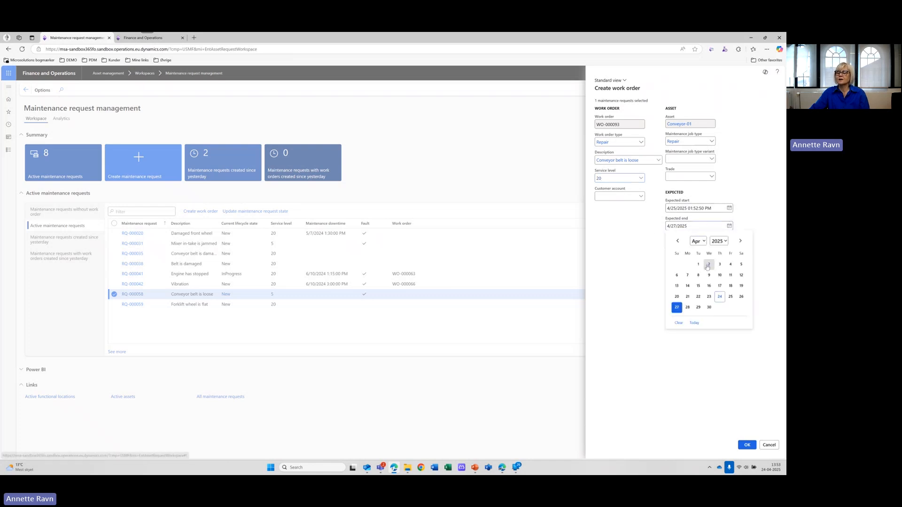
{"action": "left_click", "coordinate": [709, 308]}
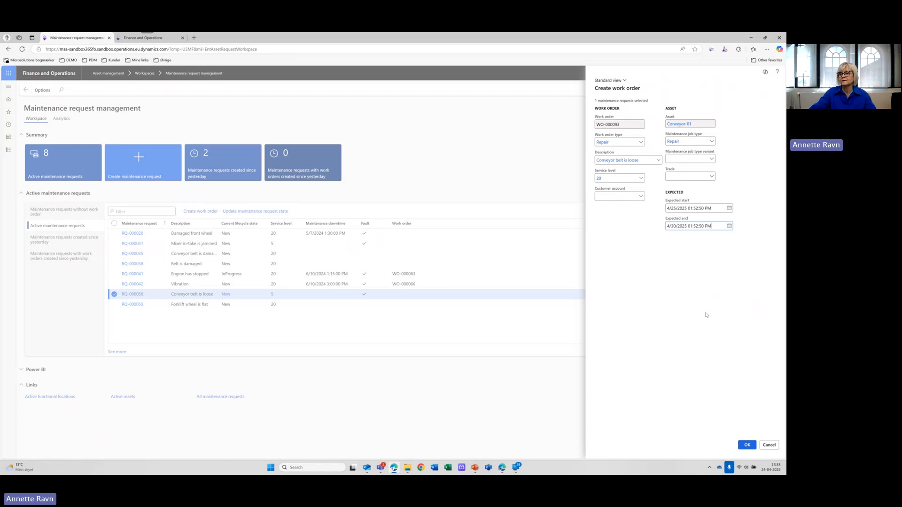
{"action": "left_click", "coordinate": [746, 445]}
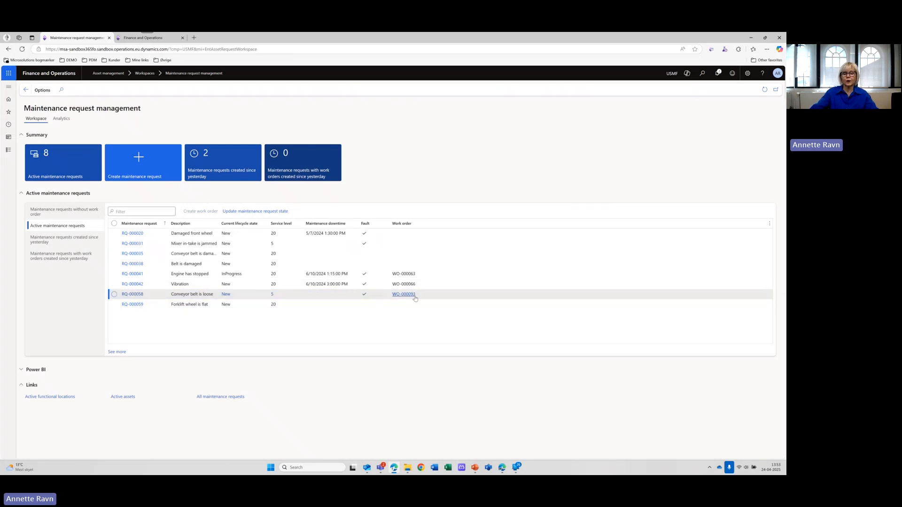
{"action": "mouse_move", "coordinate": [415, 297]}
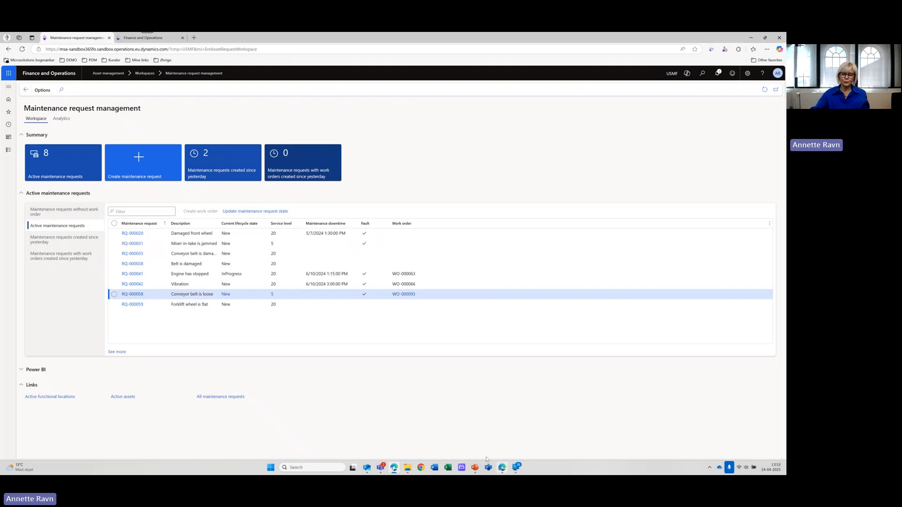
Step: Present the Analysis and Analytics slides in PowerPoint, and return to the Maintenance request management workspace
{"action": "mouse_move", "coordinate": [472, 472]}
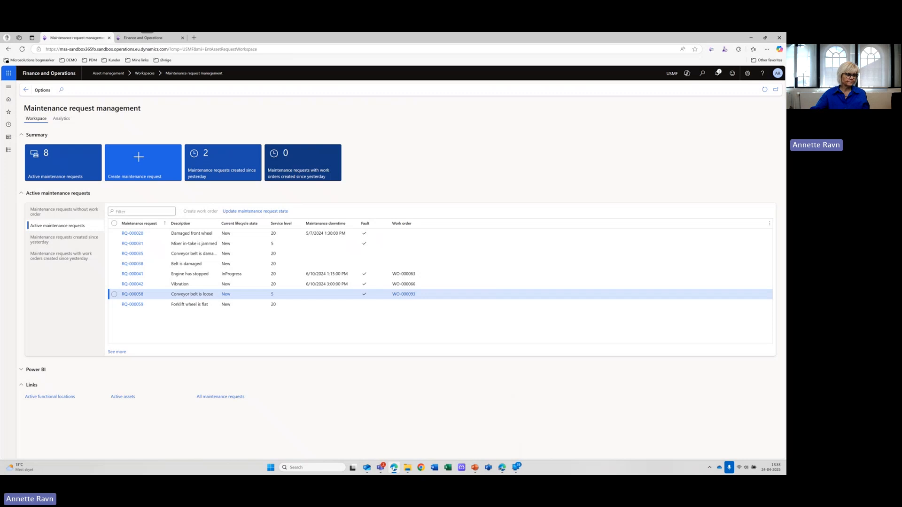
{"action": "key", "text": "alt+Tab"}
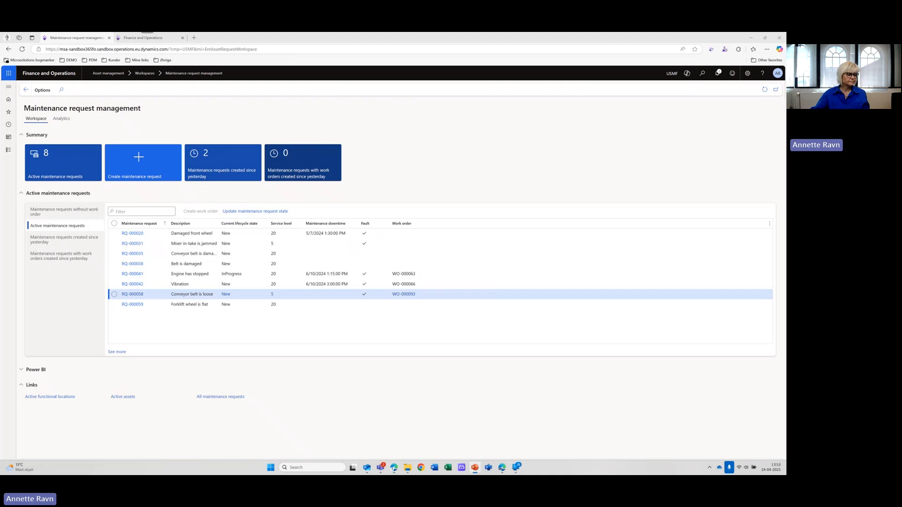
{"action": "key", "text": "shift+F5"}
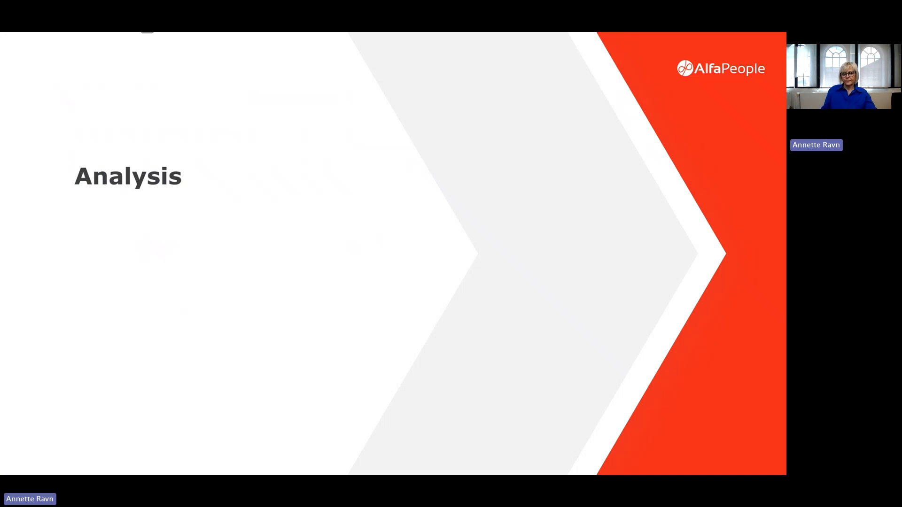
{"action": "key", "text": "Right"}
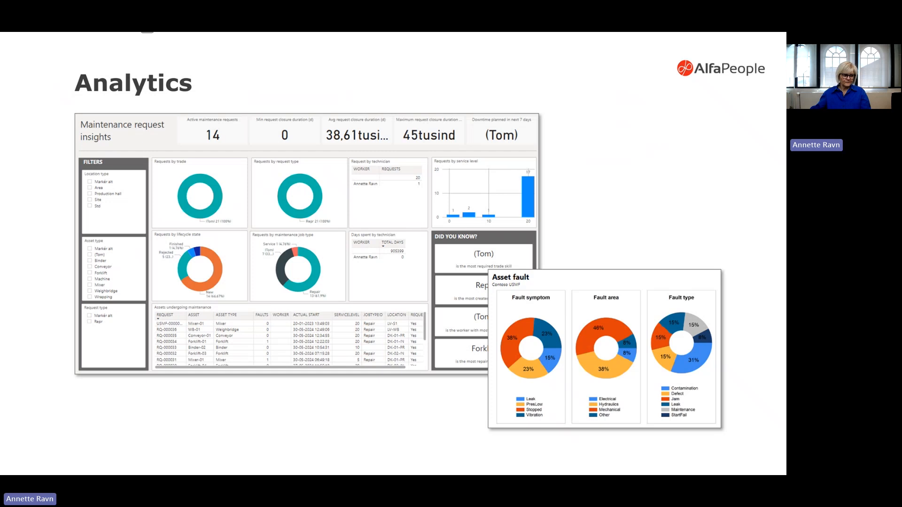
{"action": "key", "text": "Escape"}
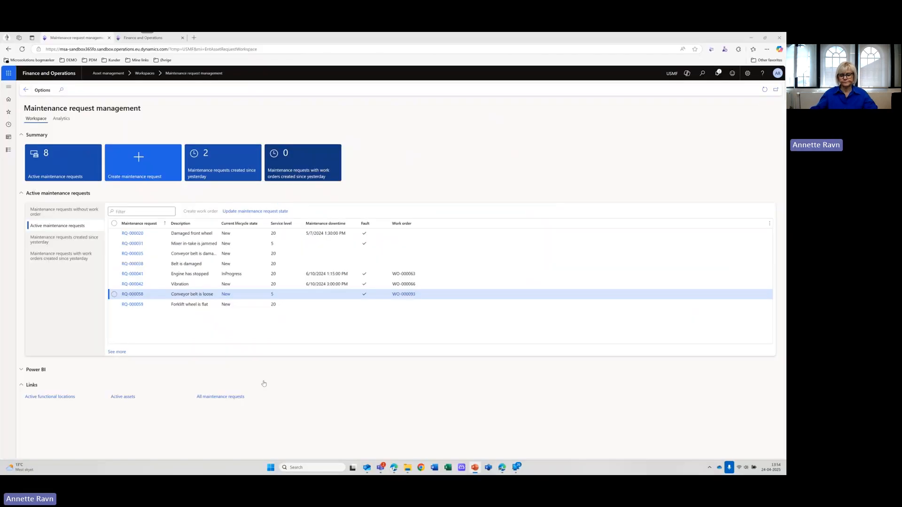
Step: Open the workspace's maintenance request analytics and examine the requests by lifecycle state and by maintenance job type
{"action": "mouse_move", "coordinate": [394, 469]}
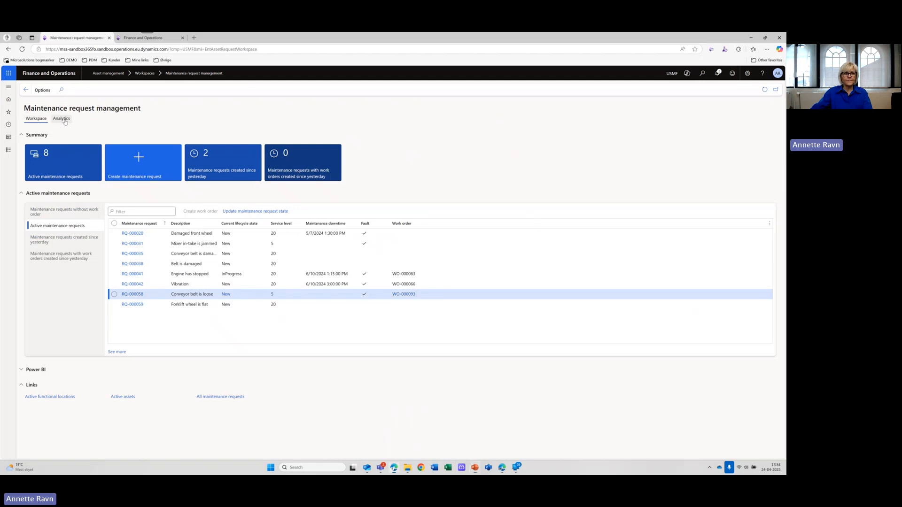
{"action": "left_click", "coordinate": [61, 119]}
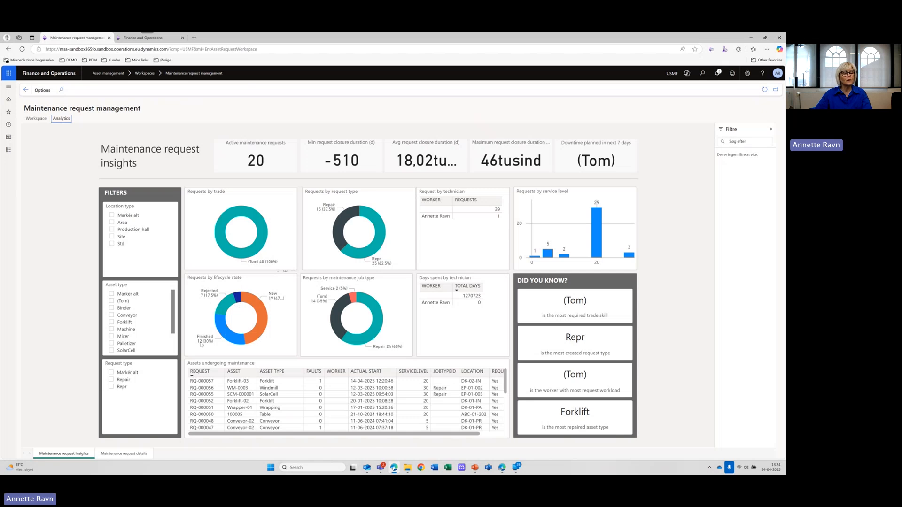
{"action": "mouse_move", "coordinate": [201, 345]}
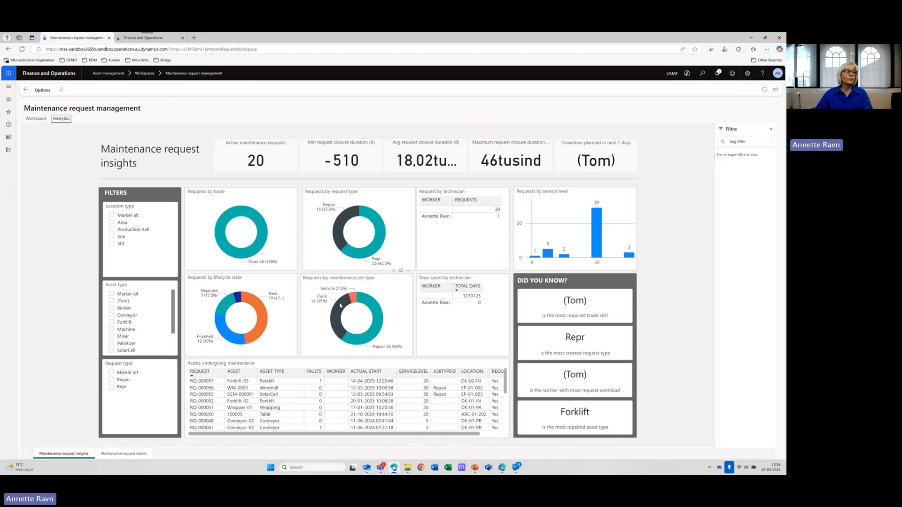
{"action": "mouse_move", "coordinate": [340, 305]}
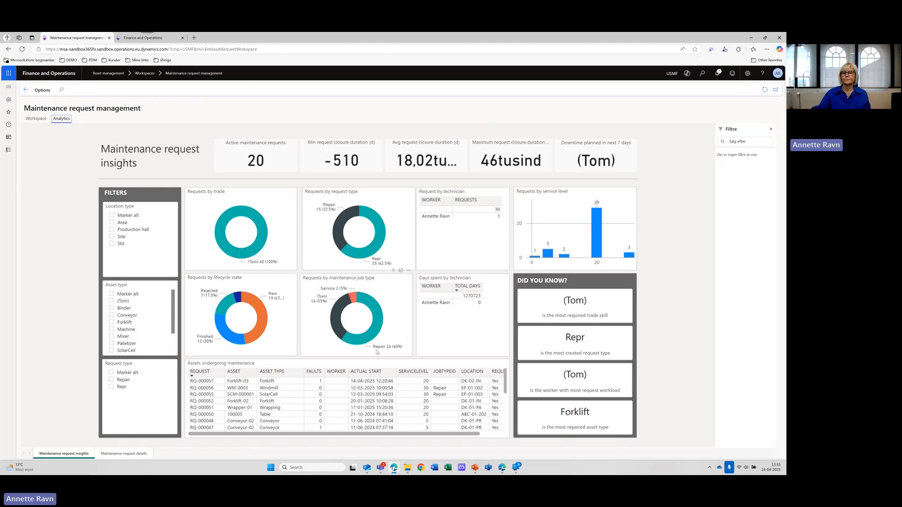
Step: Switch to the PowerPoint slide show and advance from the Analytics slide to the webinar series slide
{"action": "left_click", "coordinate": [474, 471]}
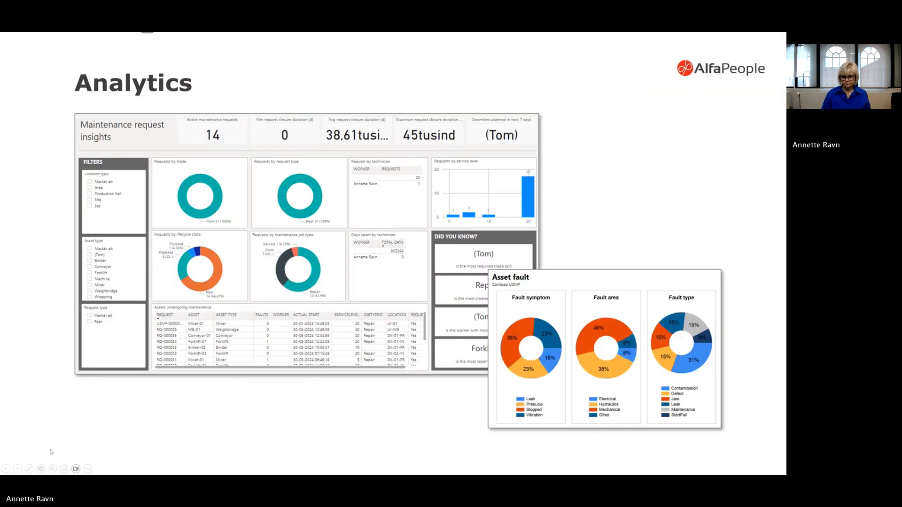
{"action": "key", "text": "Right"}
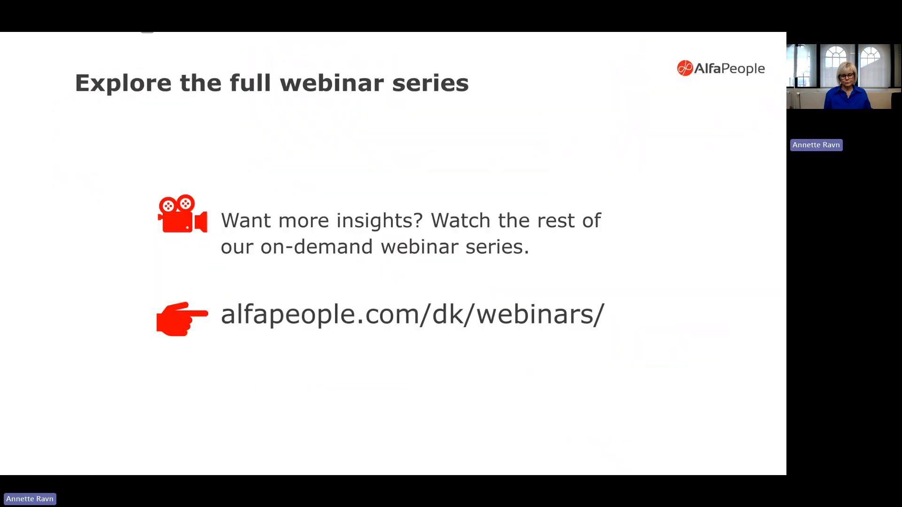